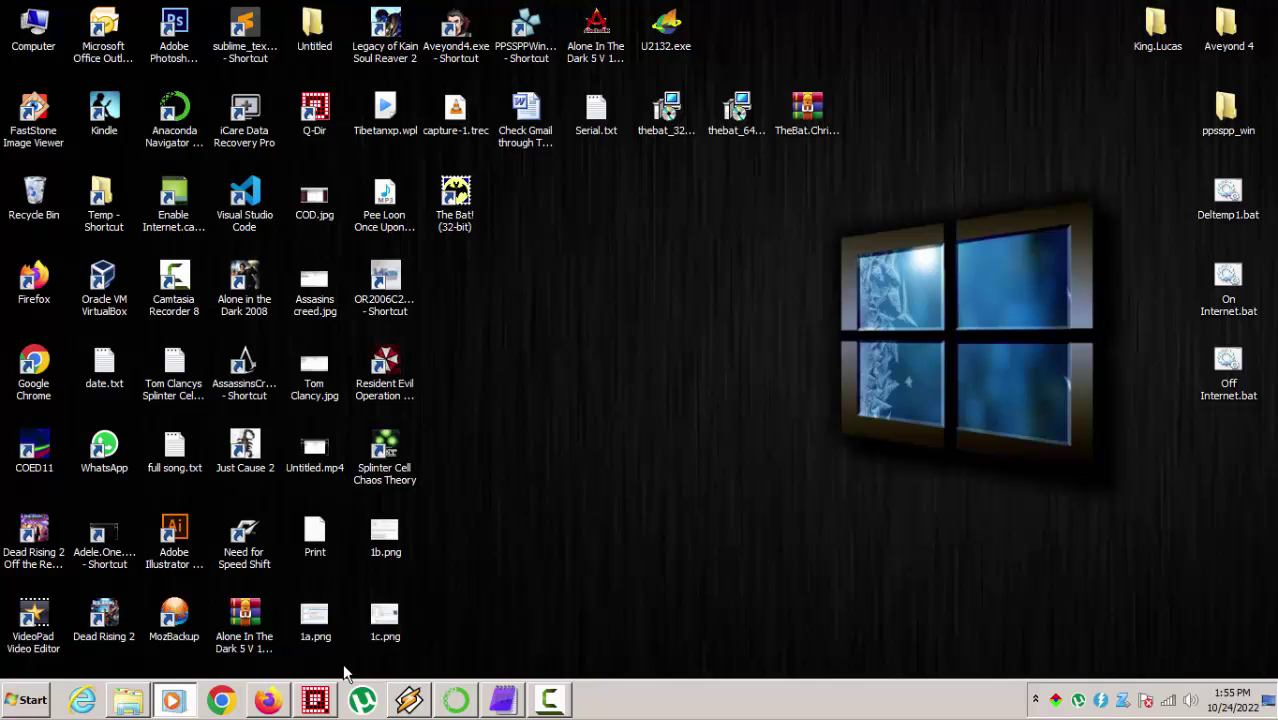
Open the TheBat.Chritmas.Edition.(32-64bit).7.1.6.OD.rar archive from the desktop and reposition its window.
{"action": "left_click", "coordinate": [826, 137]}
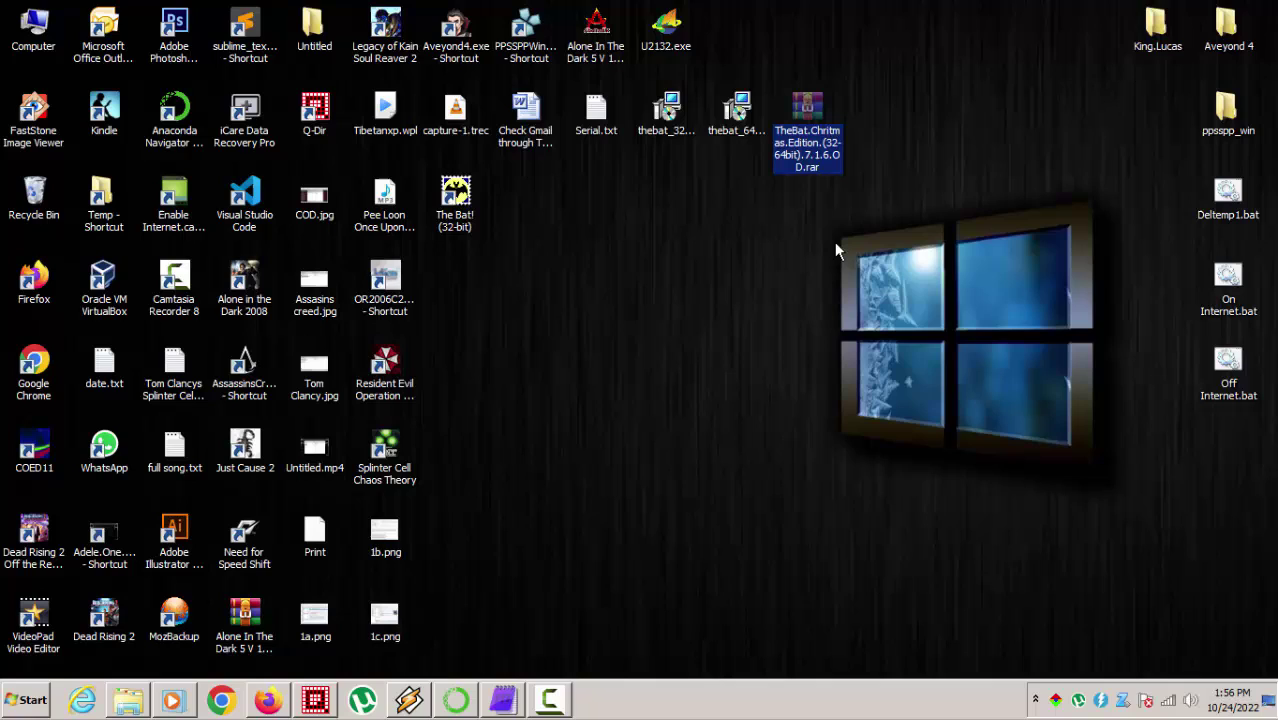
{"action": "double_click", "coordinate": [817, 168]}
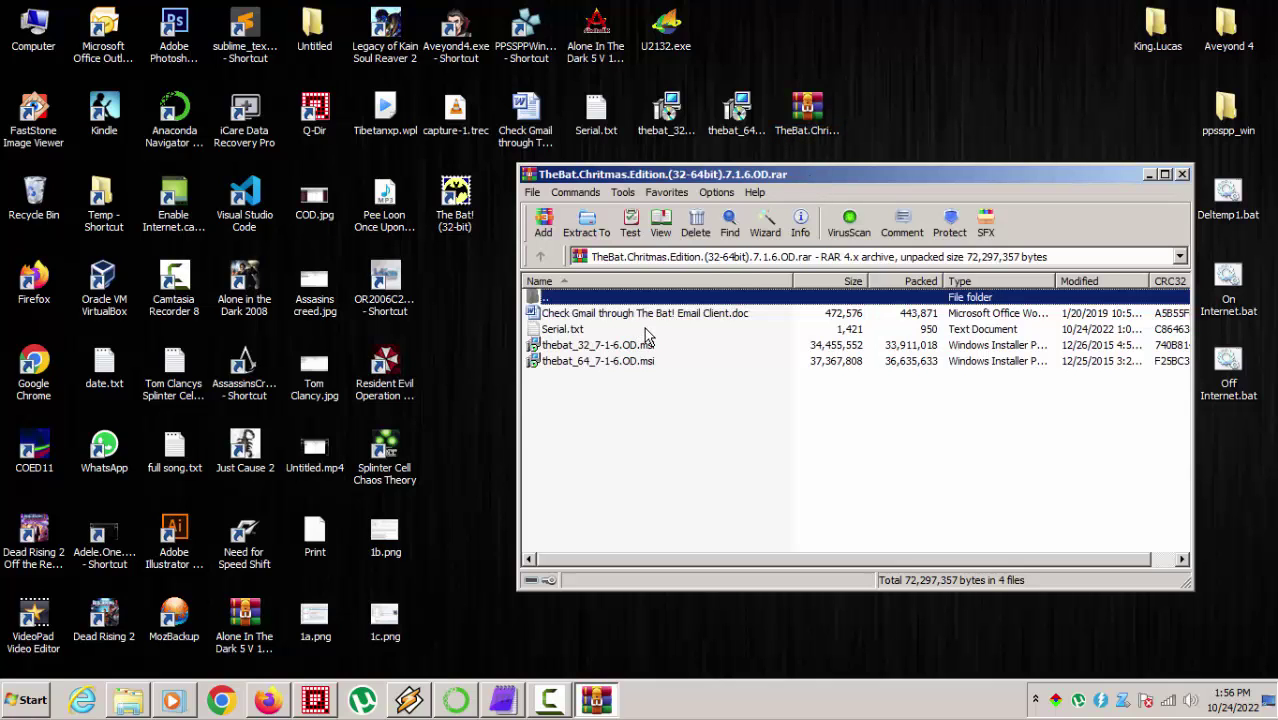
{"action": "left_click_drag", "start_coordinate": [690, 176], "coordinate": [590, 198]}
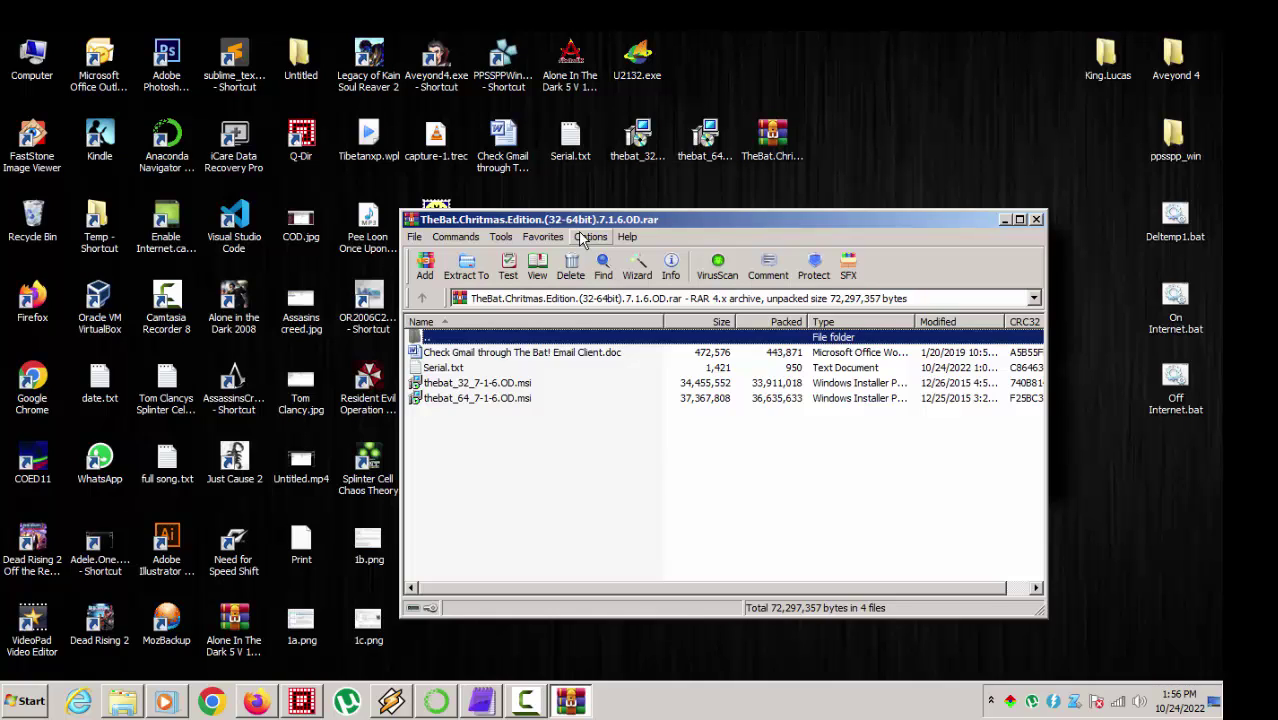
Open Microsoft Office Outlook from the desktop, restore it to a smaller window and place it below the upper desktop icons.
{"action": "left_click", "coordinate": [98, 85]}
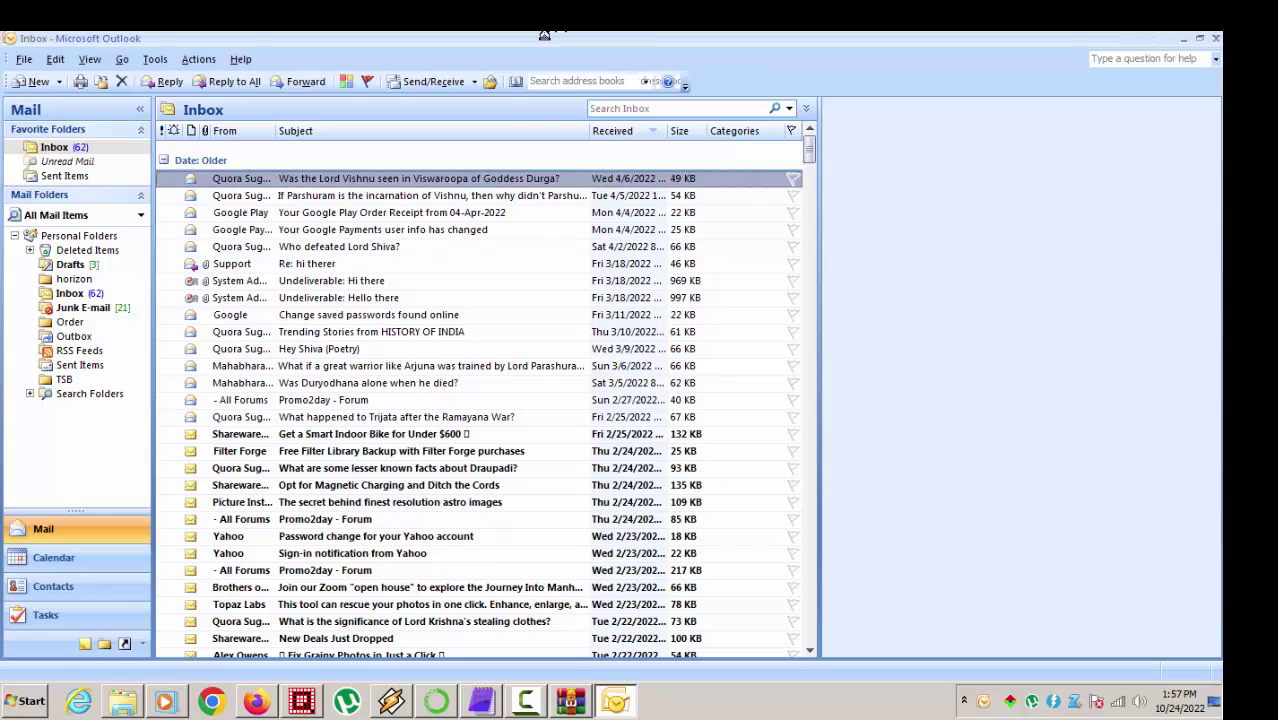
{"action": "left_click_drag", "start_coordinate": [544, 34], "coordinate": [637, 260]}
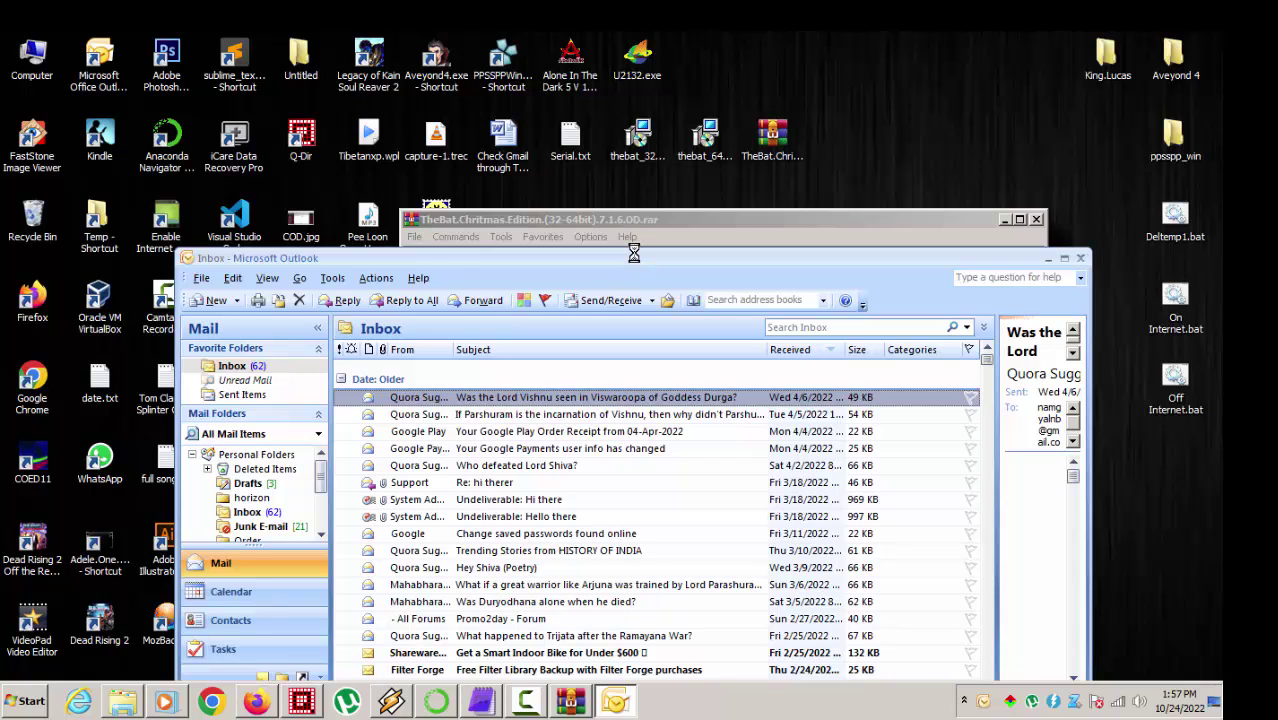
{"action": "left_click_drag", "start_coordinate": [634, 256], "coordinate": [642, 203]}
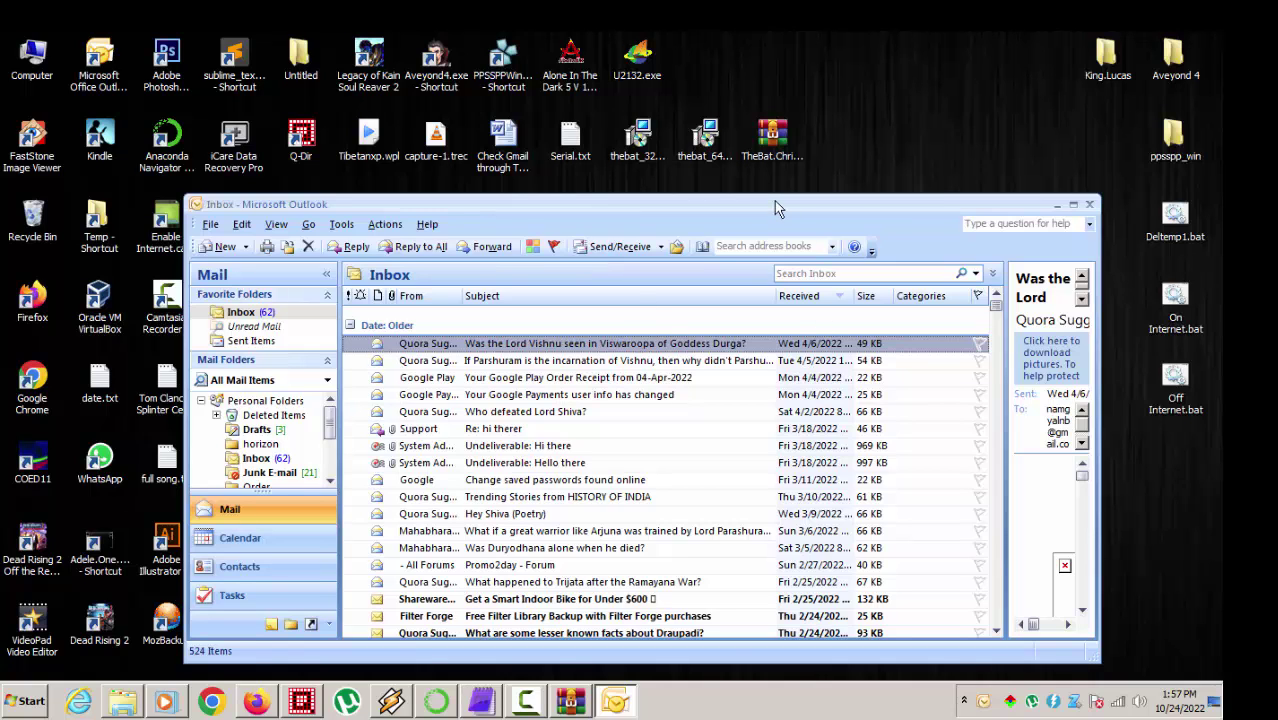
{"action": "left_click_drag", "start_coordinate": [776, 206], "coordinate": [770, 206]}
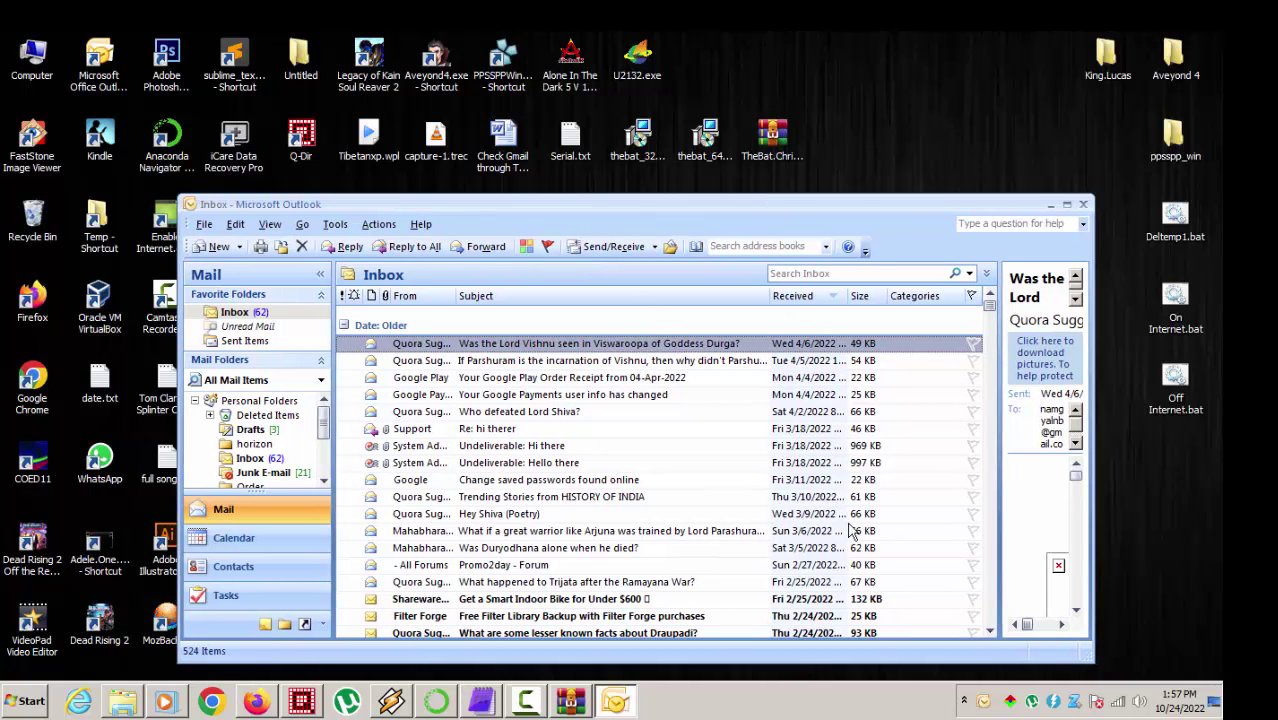
Accept Outlook as the default mail program and try to send and receive all mail.
{"action": "left_click", "coordinate": [600, 249]}
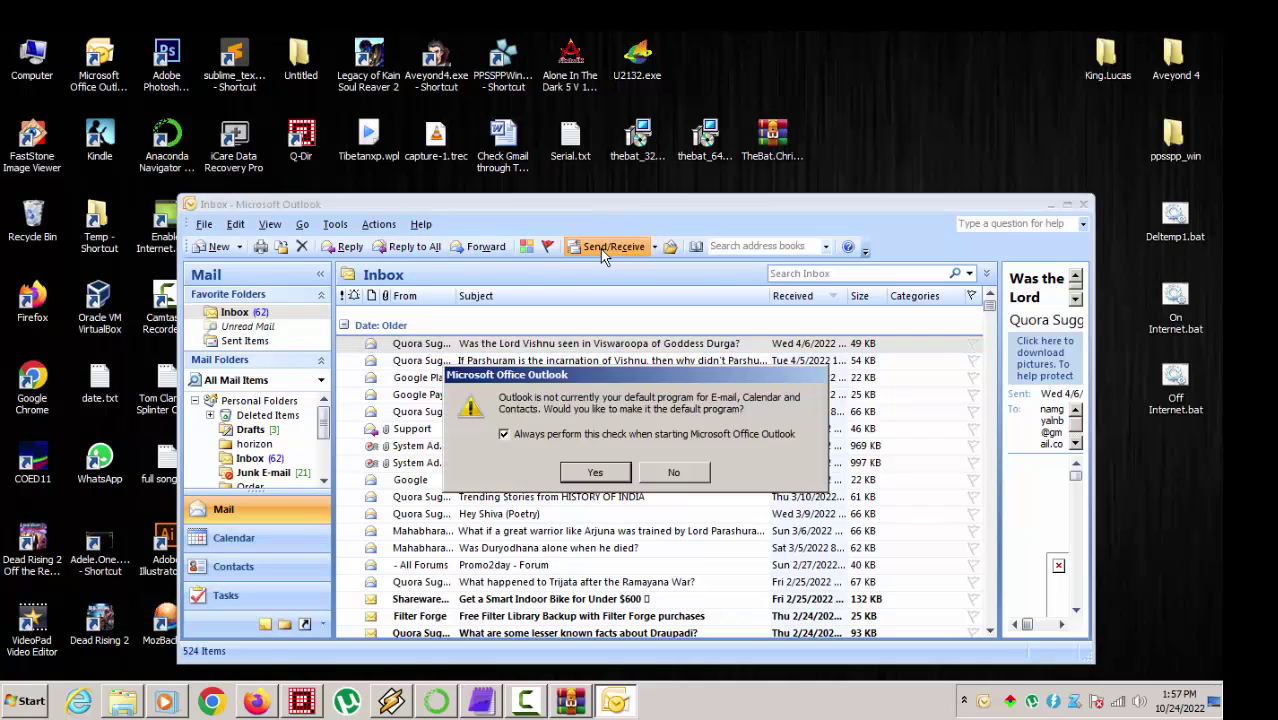
{"action": "left_click", "coordinate": [600, 475]}
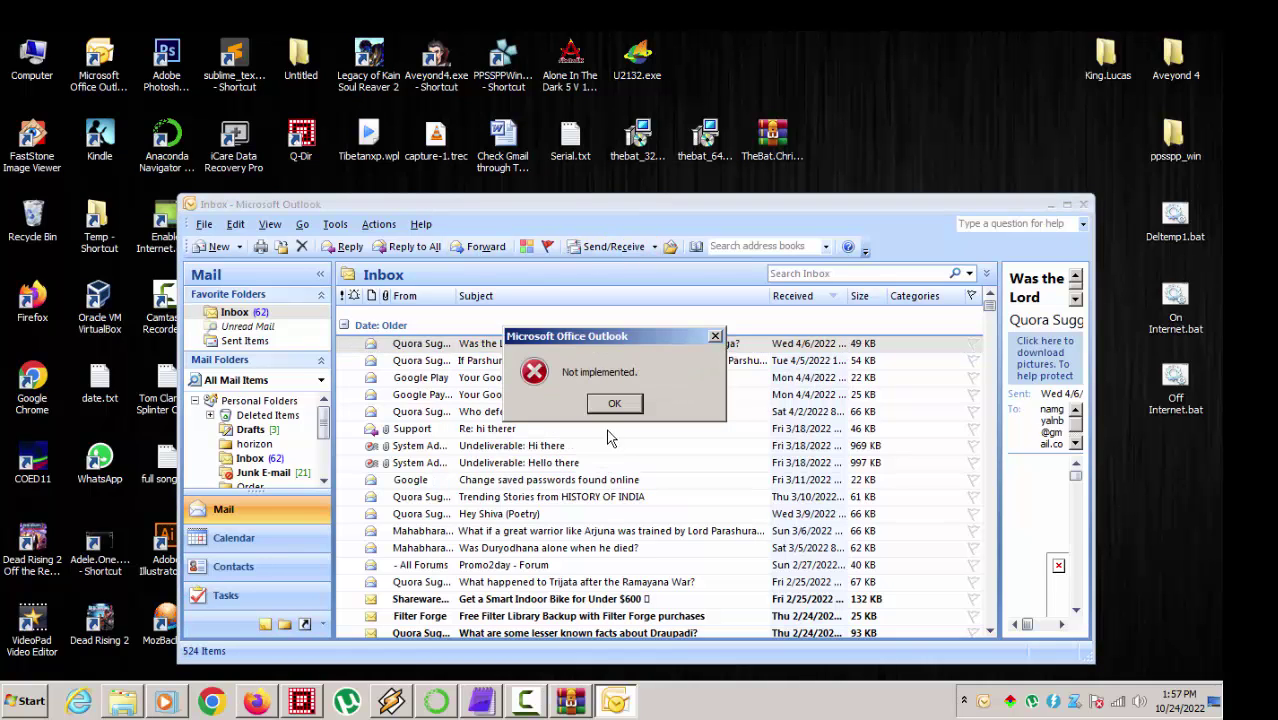
{"action": "left_click", "coordinate": [614, 403]}
{"action": "left_click", "coordinate": [655, 249]}
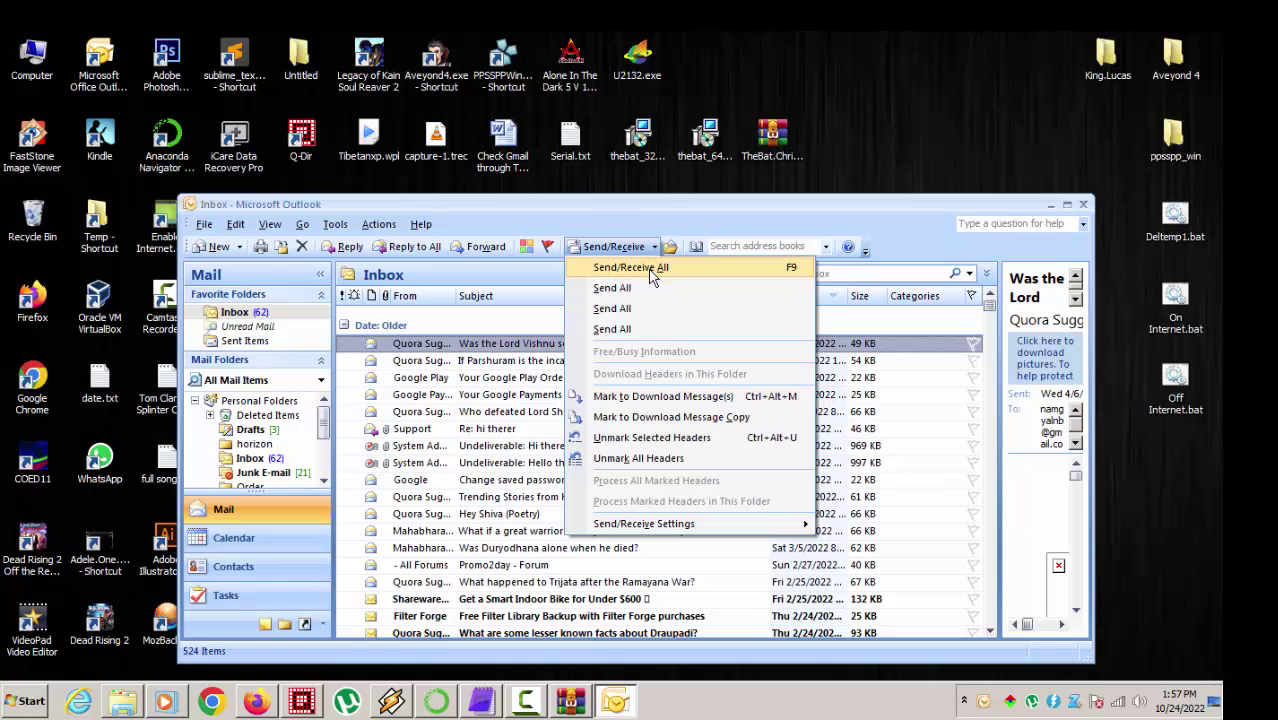
{"action": "left_click", "coordinate": [650, 270]}
{"action": "left_click", "coordinate": [619, 404]}
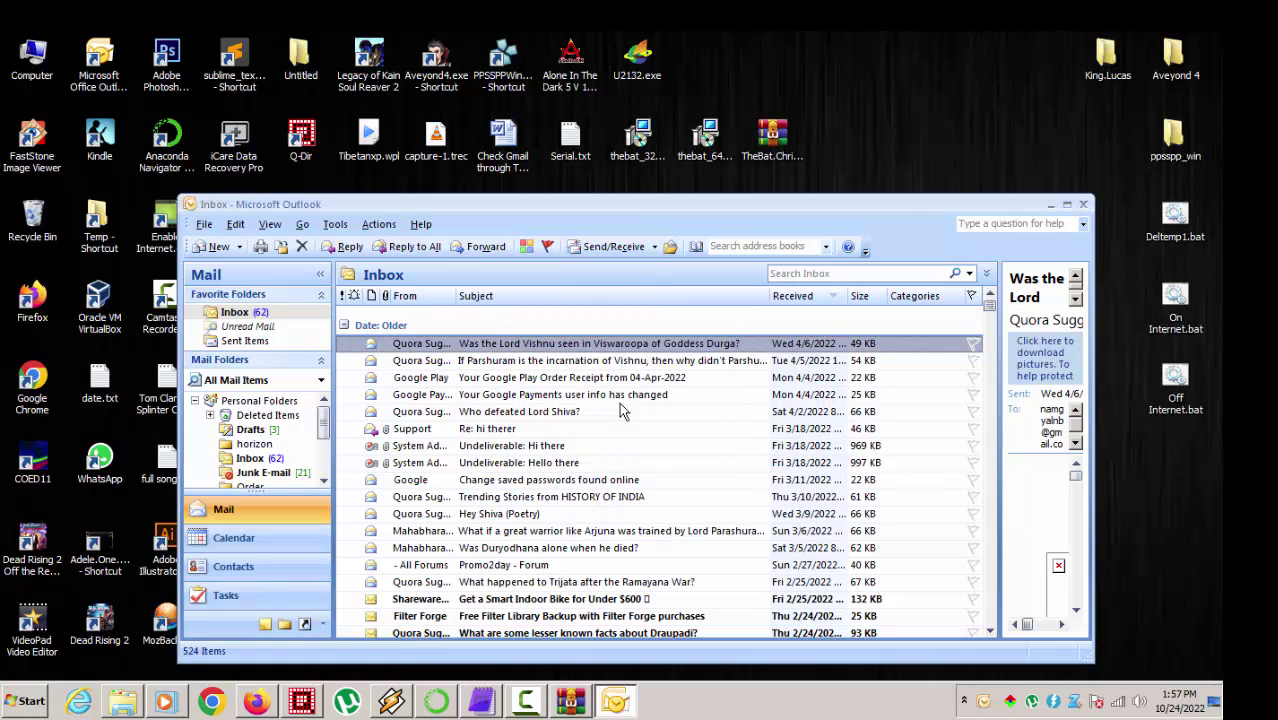
{"action": "left_click", "coordinate": [381, 228]}
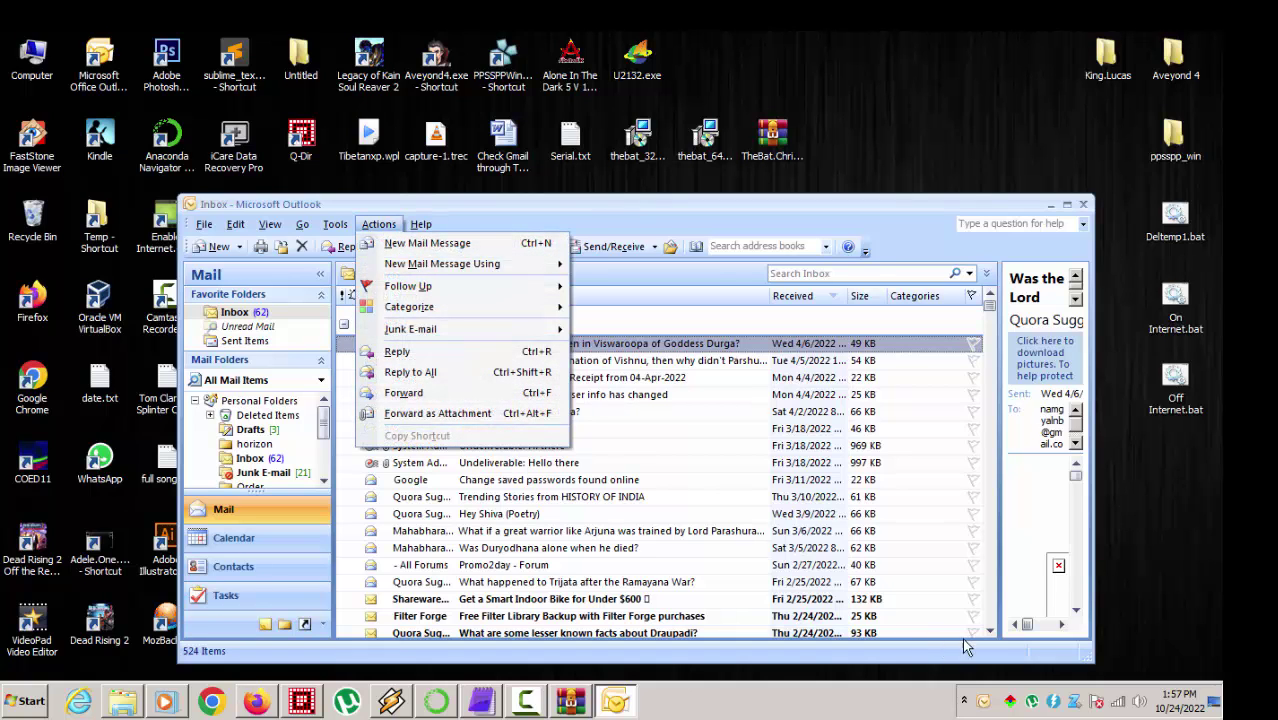
{"action": "left_click", "coordinate": [930, 208]}
{"action": "double_click", "coordinate": [930, 208]}
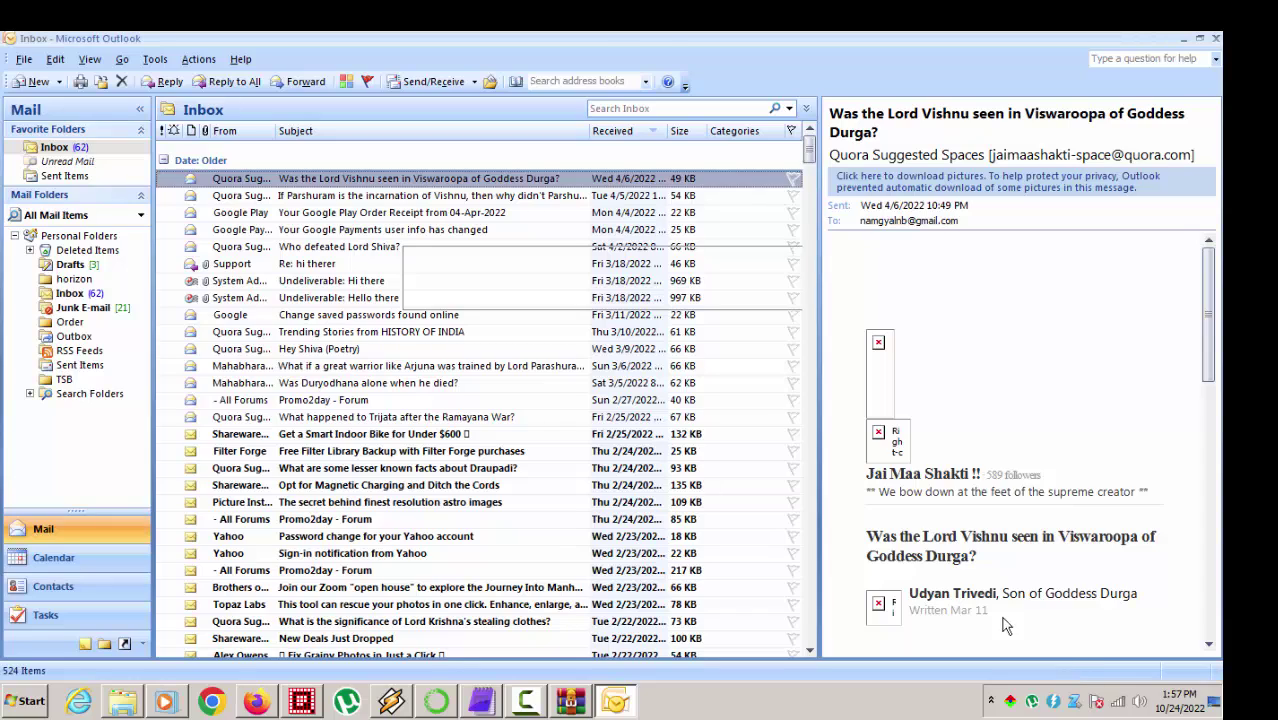
{"action": "left_click_drag", "start_coordinate": [592, 40], "coordinate": [625, 100]}
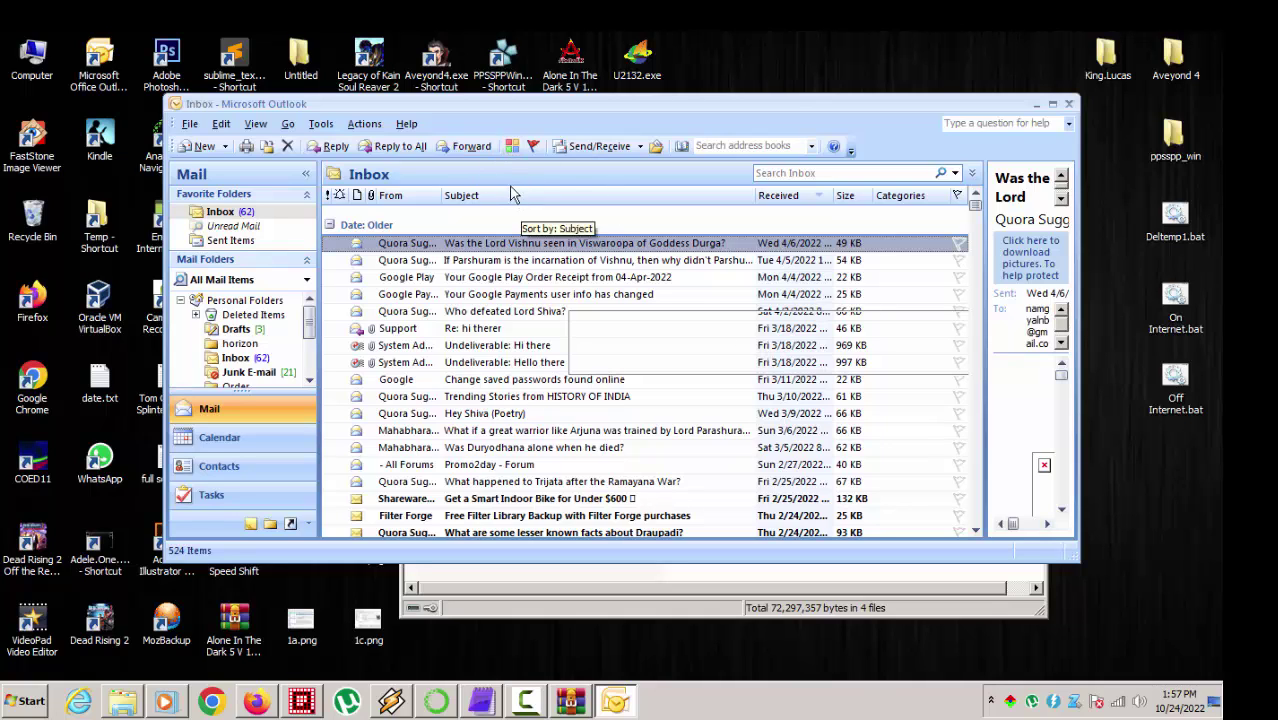
Try the Send/Receive command once more and close Outlook.
{"action": "left_click", "coordinate": [364, 124]}
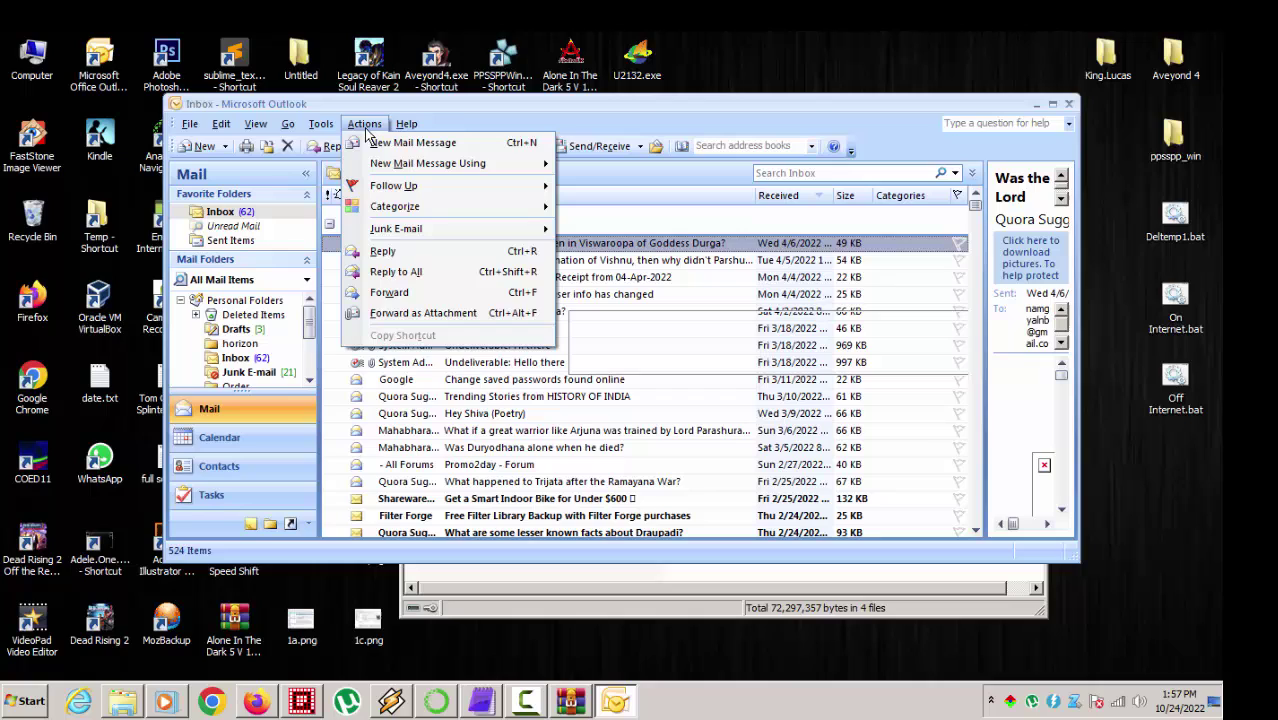
{"action": "mouse_move", "coordinate": [322, 126]}
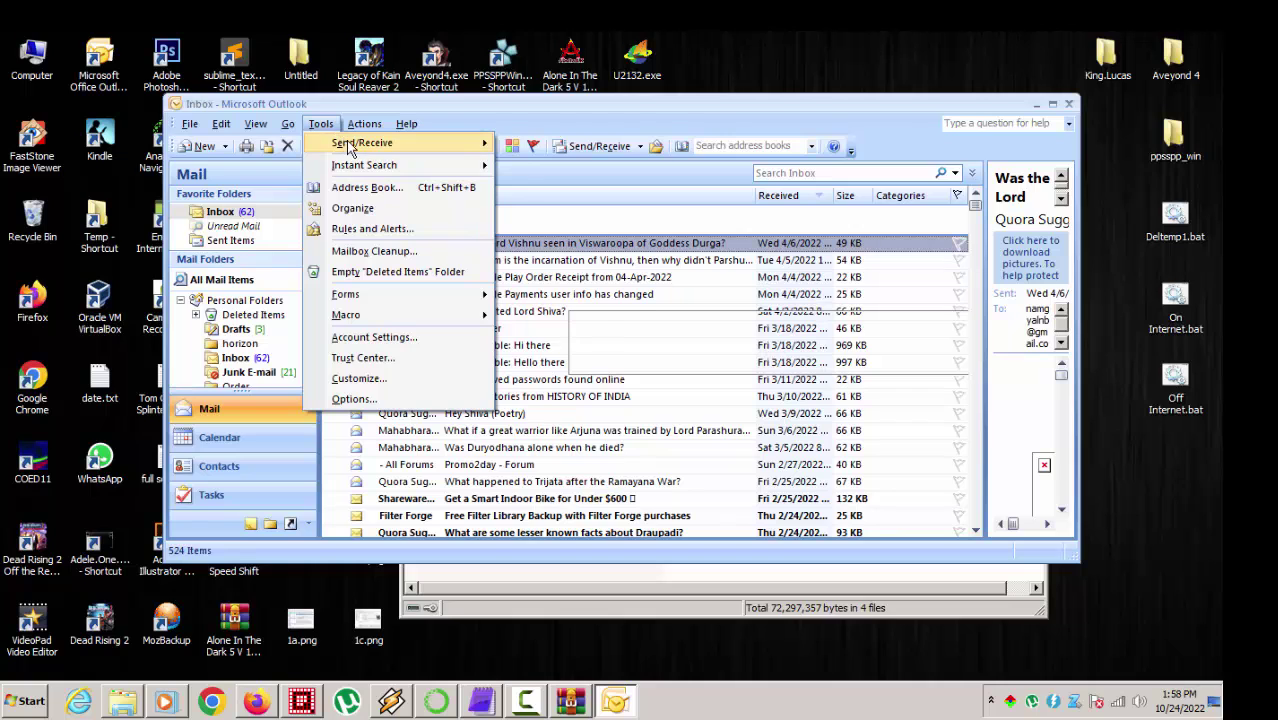
{"action": "mouse_move", "coordinate": [420, 143]}
{"action": "left_click", "coordinate": [591, 152]}
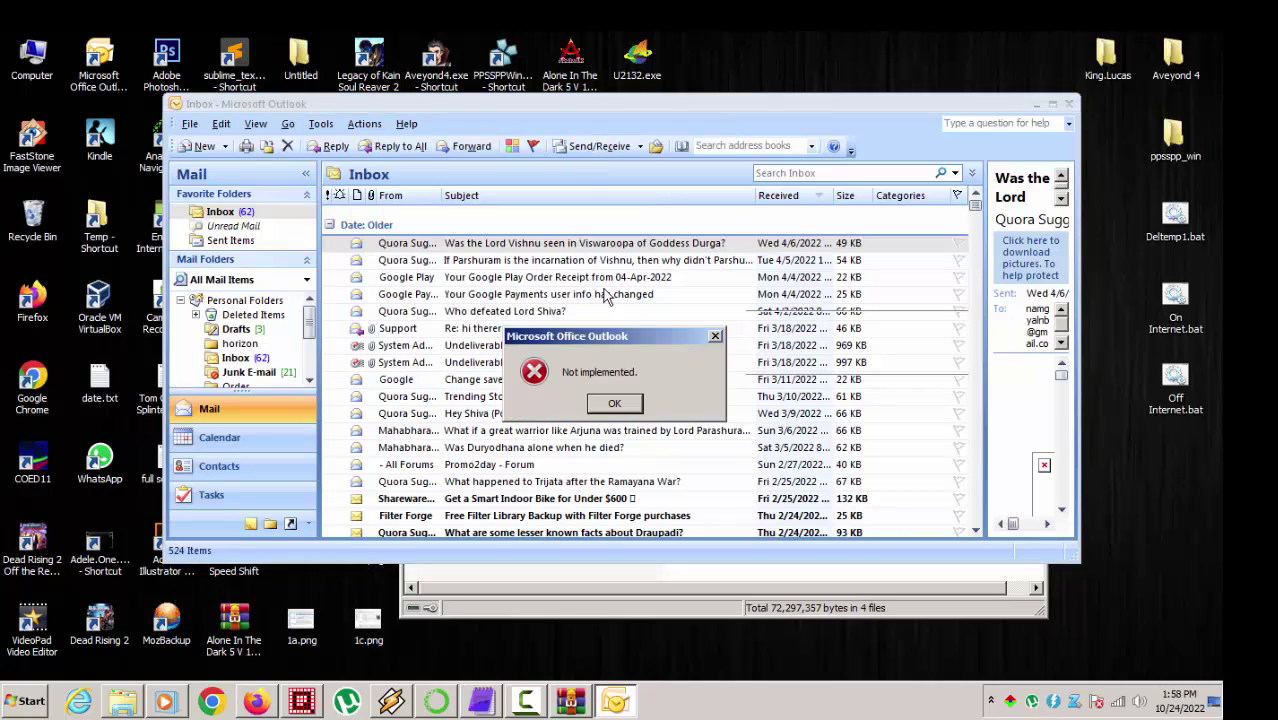
{"action": "left_click", "coordinate": [612, 402]}
{"action": "left_click", "coordinate": [1069, 104]}
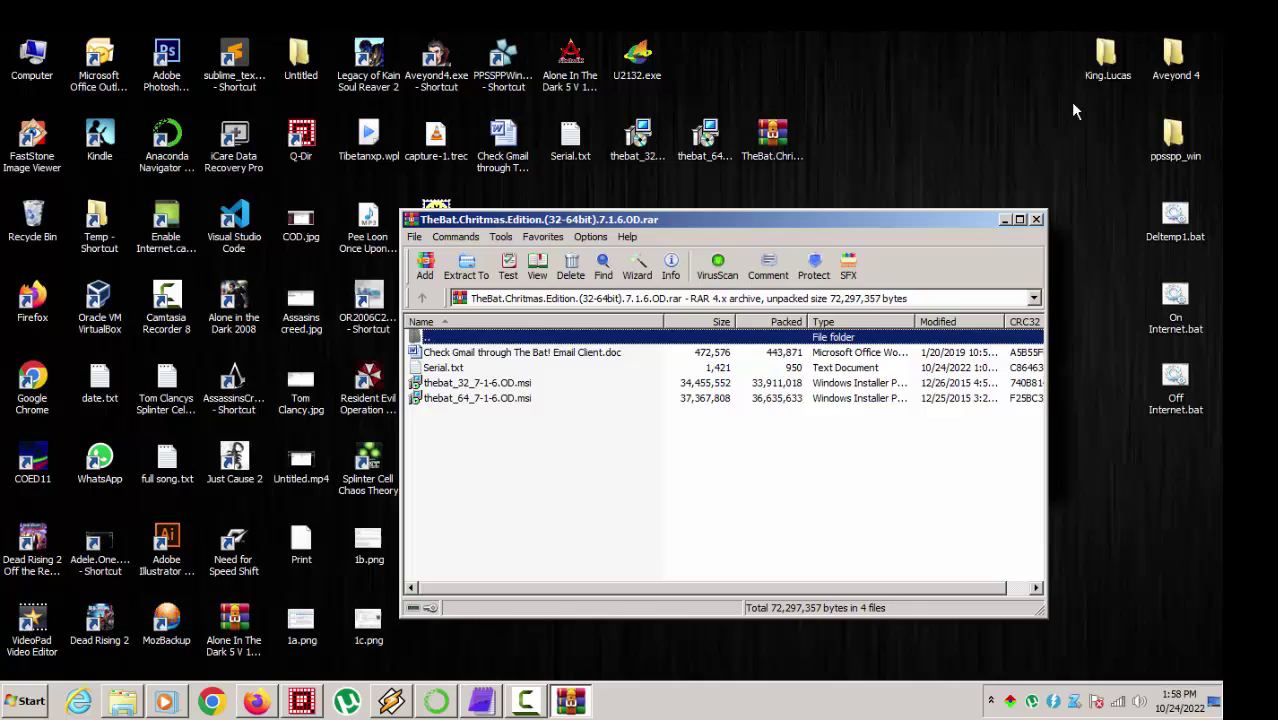
Move the archive window off The Bat! shortcut and open Check Gmail through The Bat! Email Client.doc from the desktop.
{"action": "left_click_drag", "start_coordinate": [659, 230], "coordinate": [815, 219]}
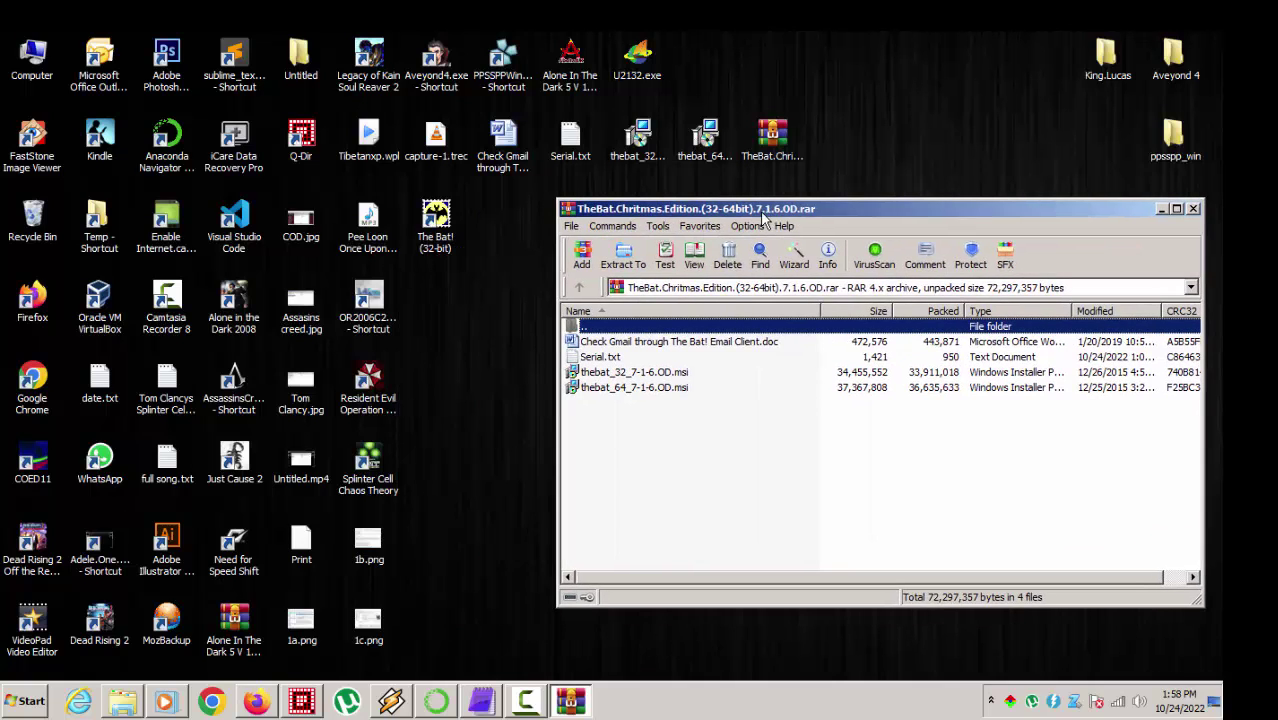
{"action": "left_click", "coordinate": [437, 229]}
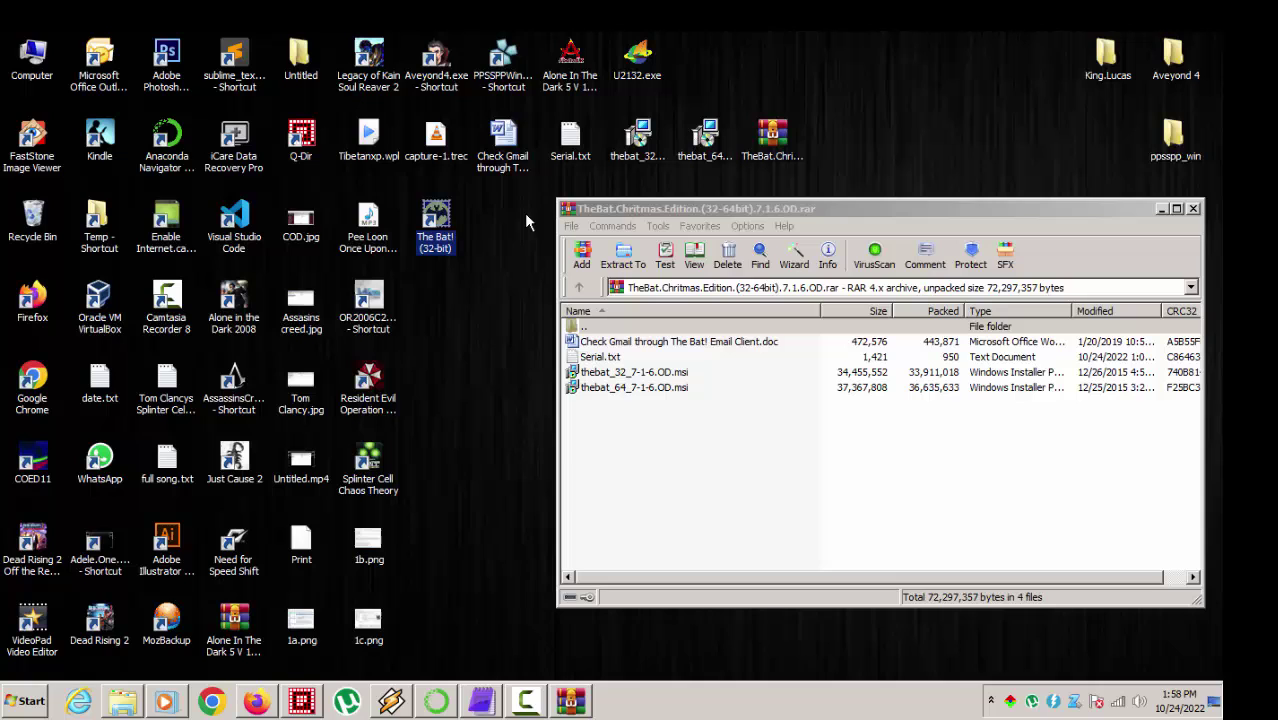
{"action": "left_click", "coordinate": [512, 163]}
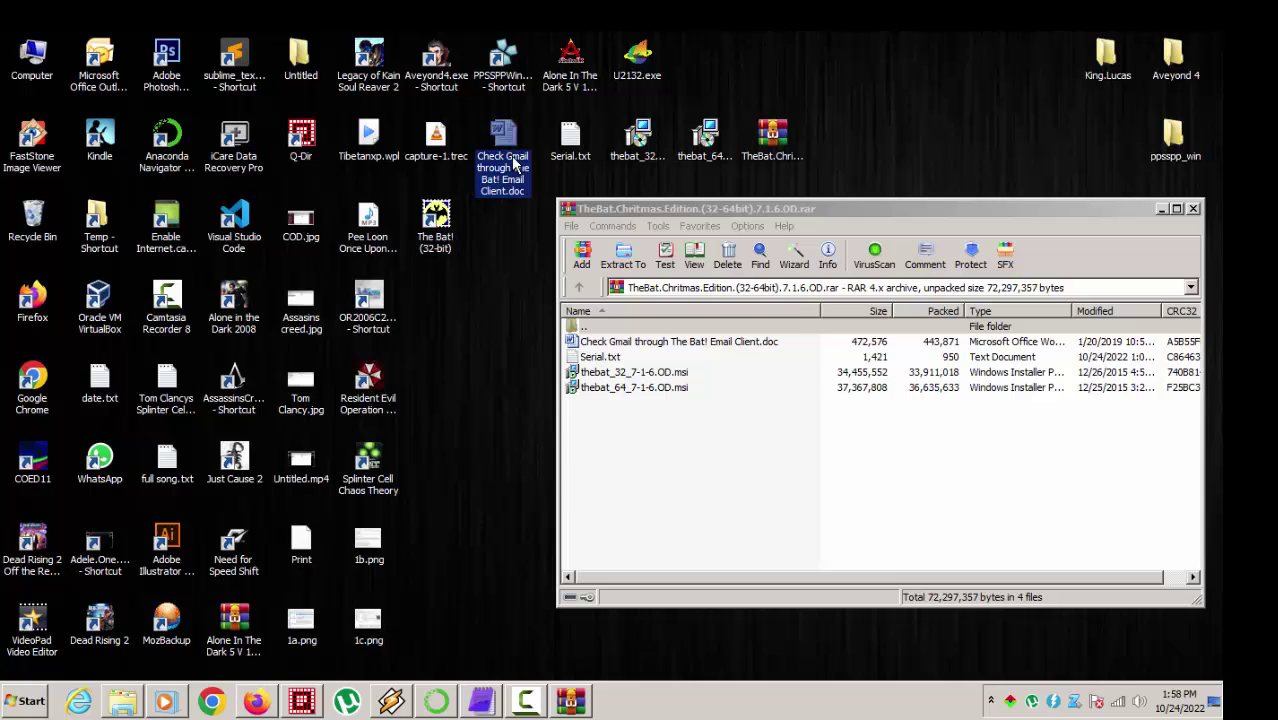
{"action": "double_click", "coordinate": [513, 164]}
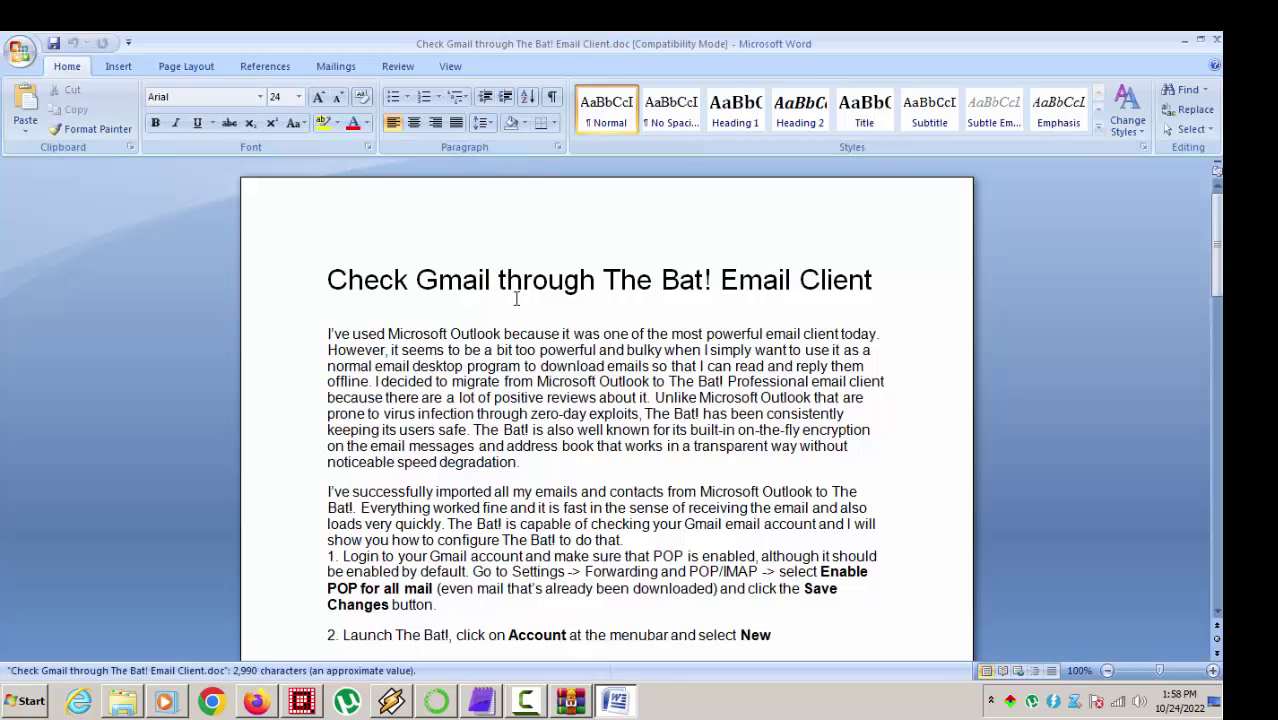
Read through the Gmail setup instructions down to the additional note on 2-step verification, and close the document.
{"action": "scroll", "coordinate": [520, 300], "scroll_direction": "down", "scroll_amount": 12}
{"action": "scroll", "coordinate": [530, 320], "scroll_direction": "up", "scroll_amount": 9}
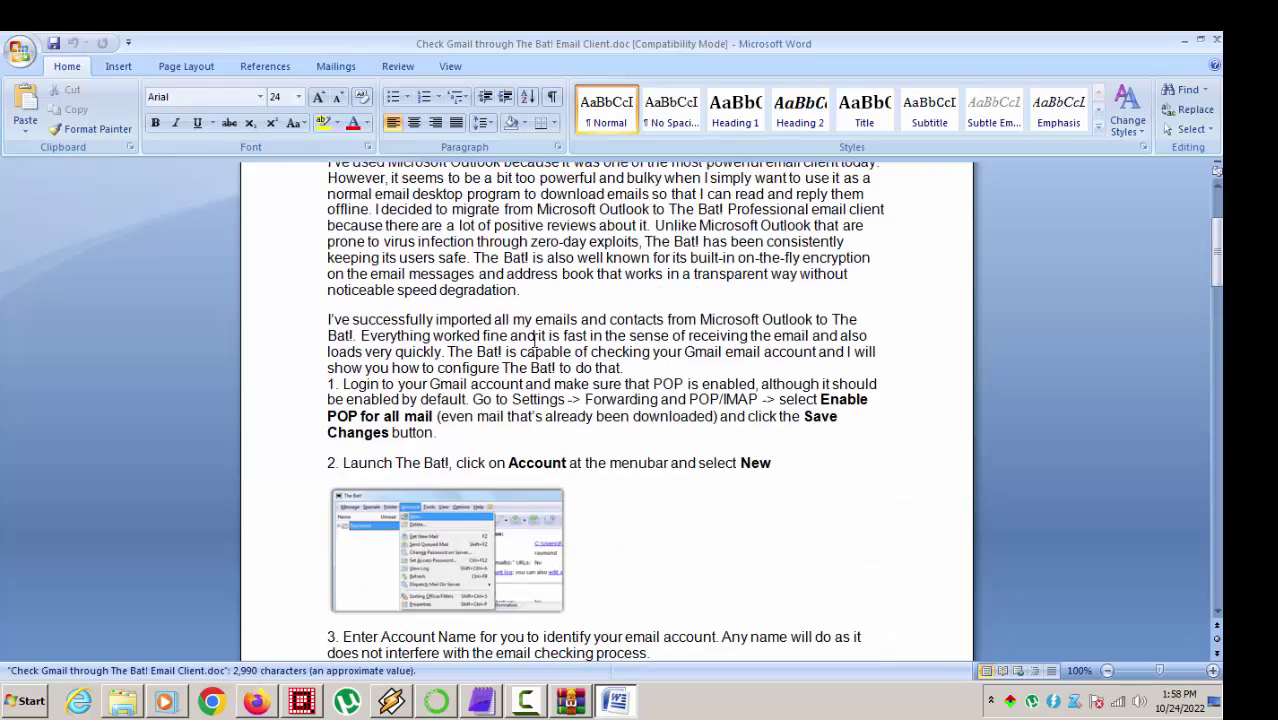
{"action": "scroll", "coordinate": [535, 343], "scroll_direction": "up", "scroll_amount": 4}
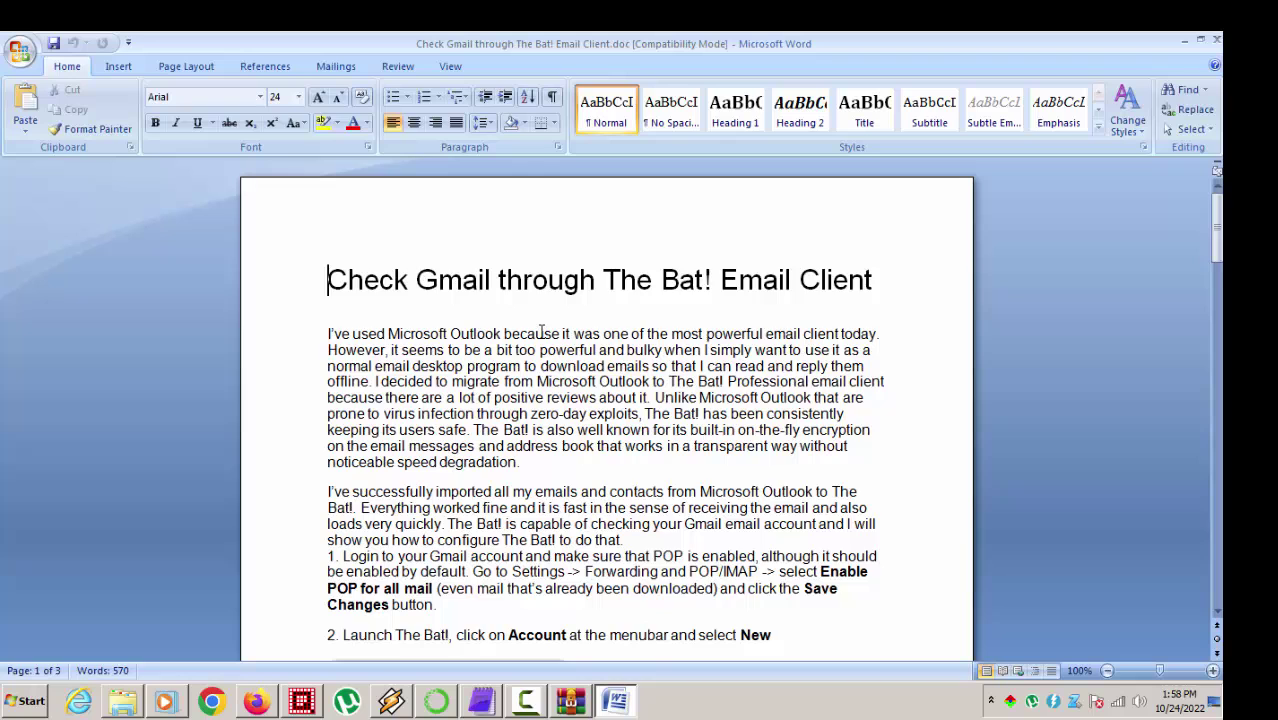
{"action": "scroll", "coordinate": [541, 333], "scroll_direction": "down", "scroll_amount": 20}
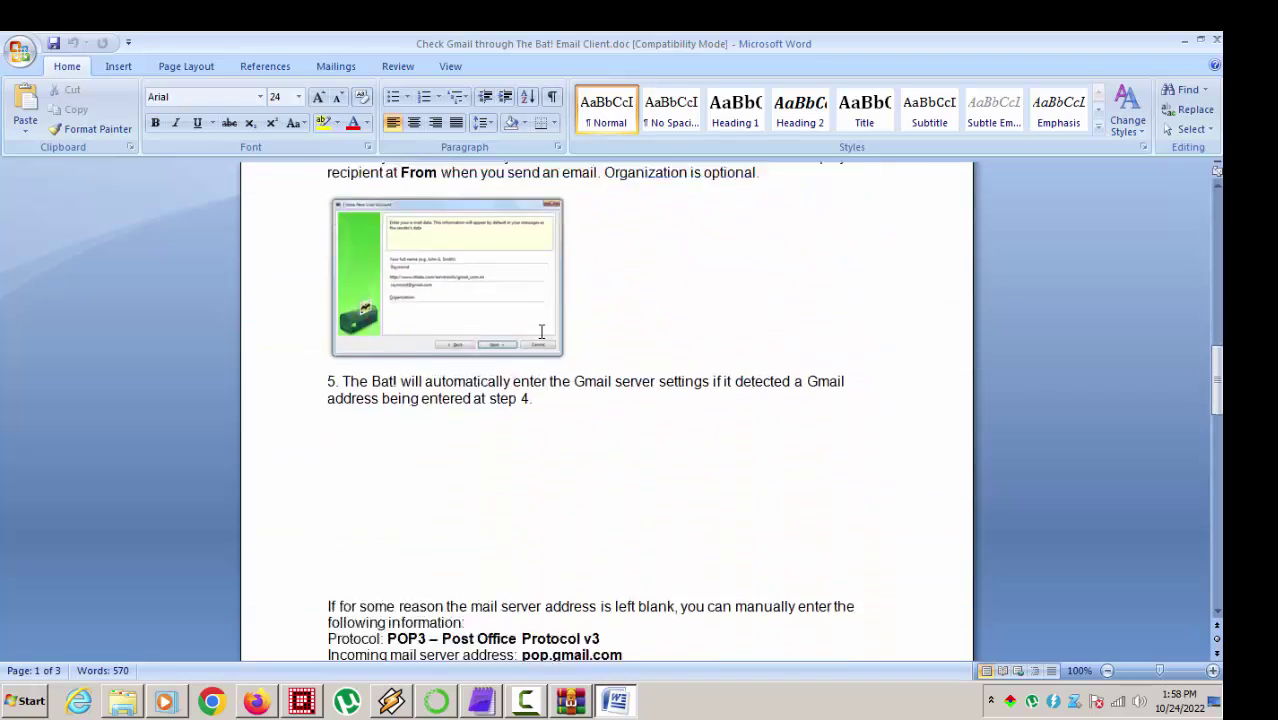
{"action": "scroll", "coordinate": [541, 331], "scroll_direction": "down", "scroll_amount": 3}
{"action": "scroll", "coordinate": [541, 332], "scroll_direction": "down", "scroll_amount": 18}
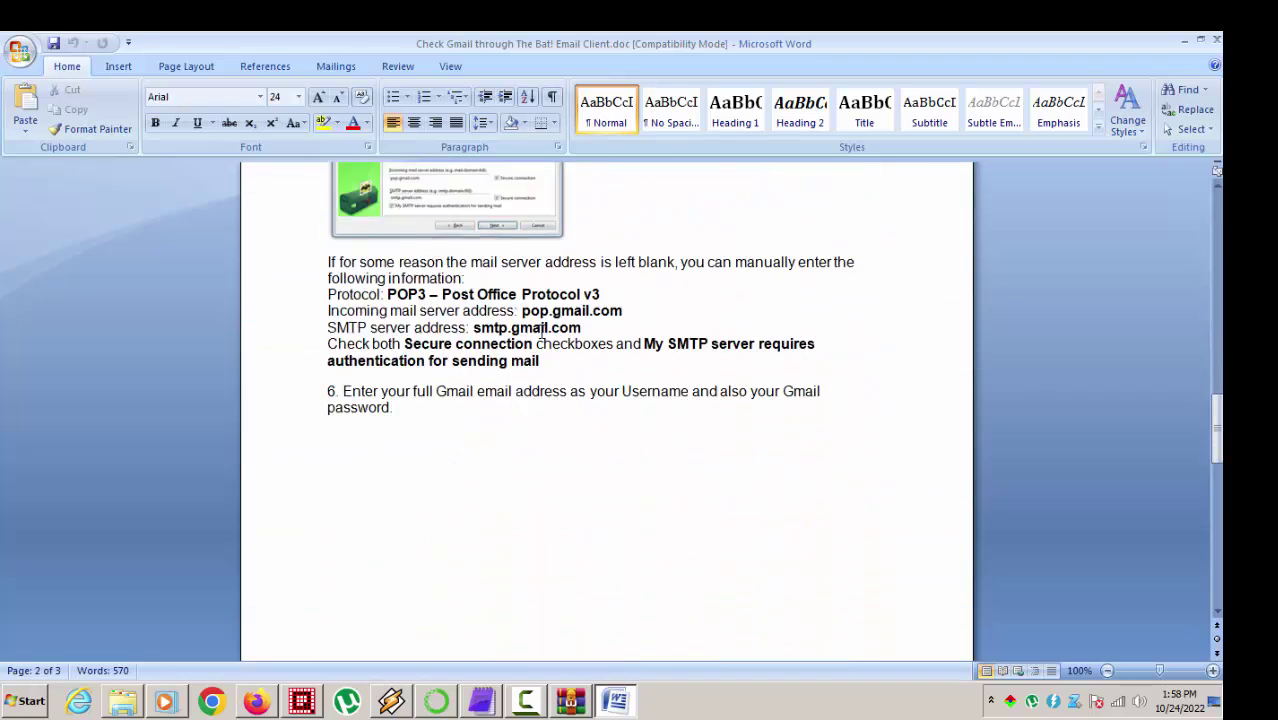
{"action": "scroll", "coordinate": [538, 332], "scroll_direction": "down", "scroll_amount": 1}
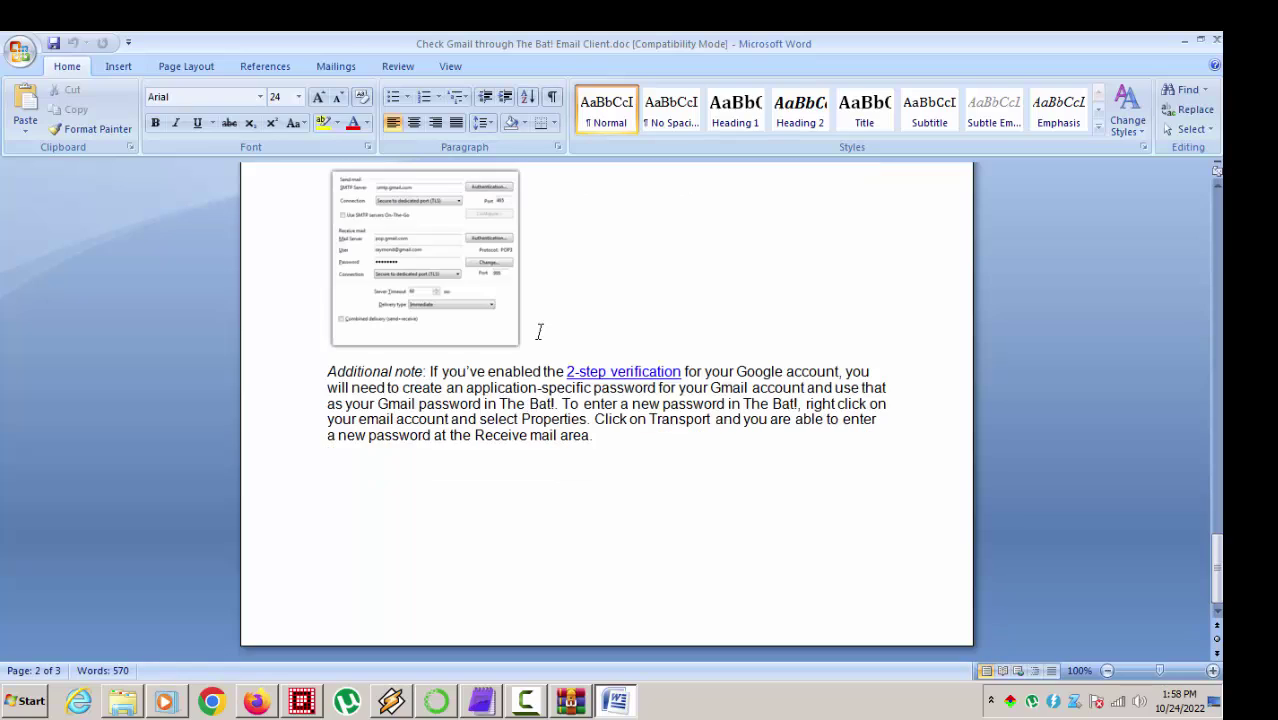
{"action": "left_click", "coordinate": [521, 388]}
{"action": "left_click", "coordinate": [1216, 38]}
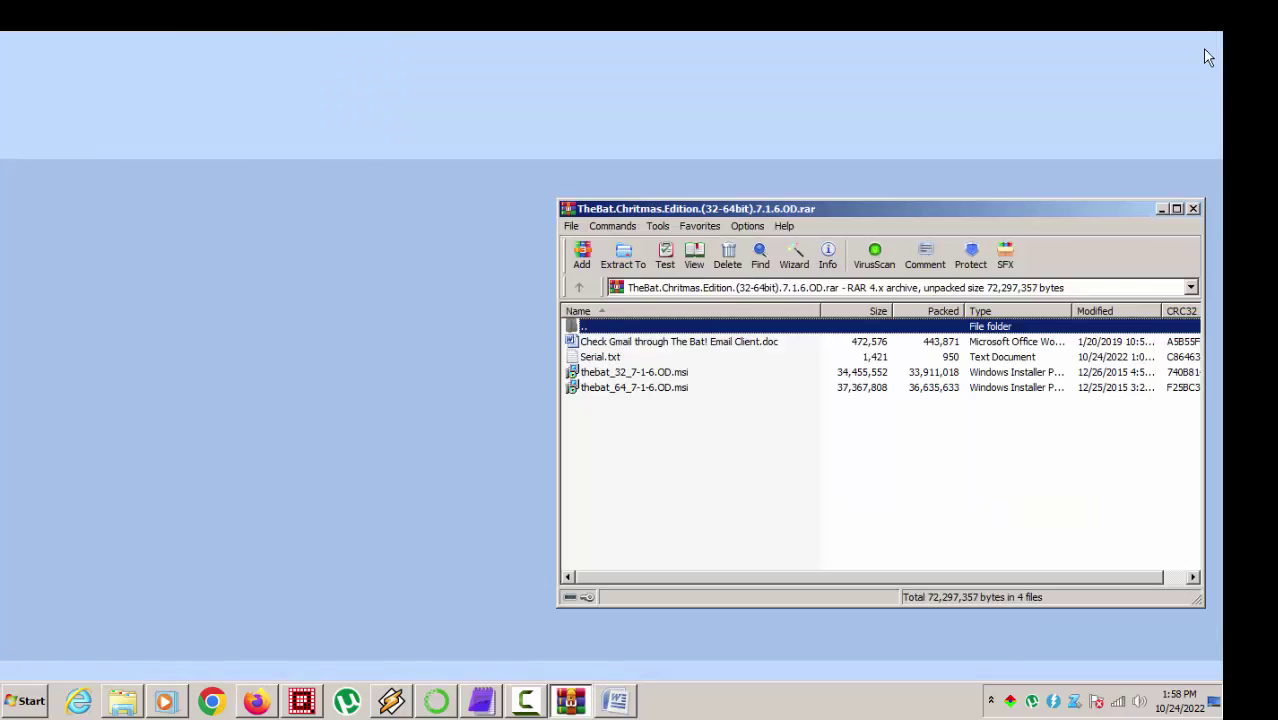
Reposition the archive window and look at the installers thebat_32_7-1-6.OD.msi and thebat_64_7-1-6.OD.msi in it.
{"action": "left_click_drag", "start_coordinate": [890, 207], "coordinate": [828, 212]}
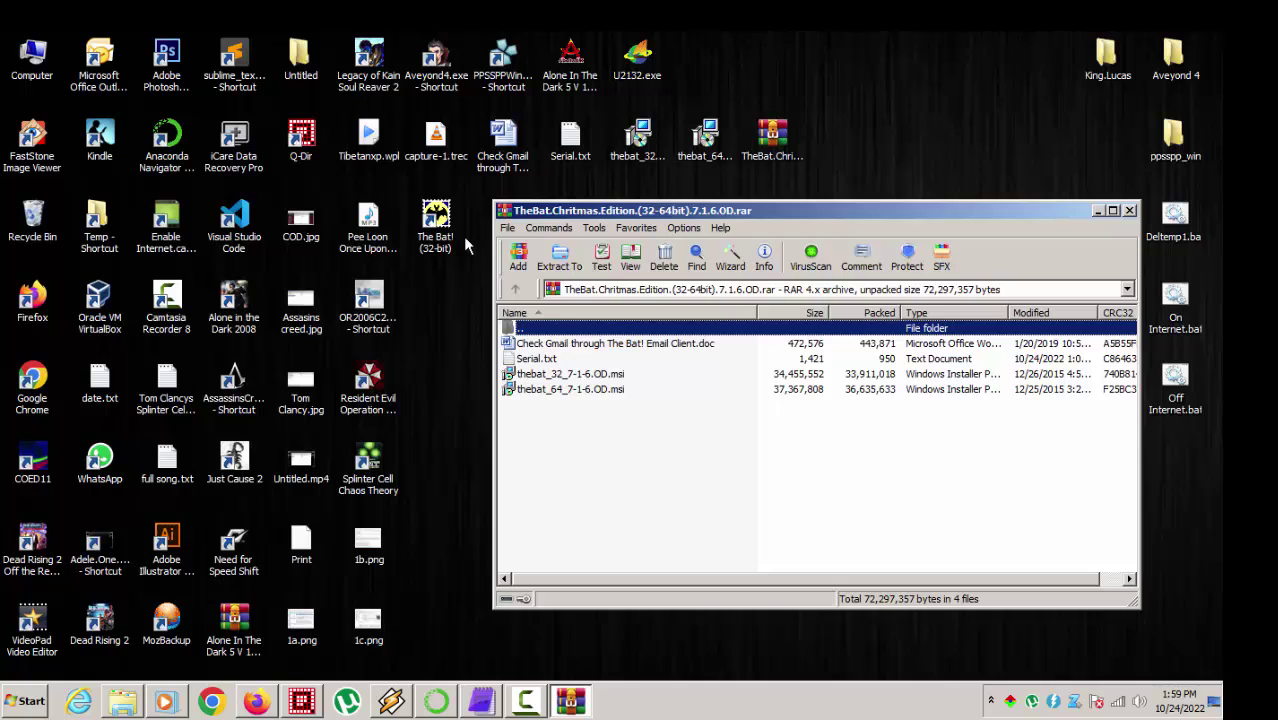
{"action": "left_click_drag", "start_coordinate": [558, 217], "coordinate": [533, 228]}
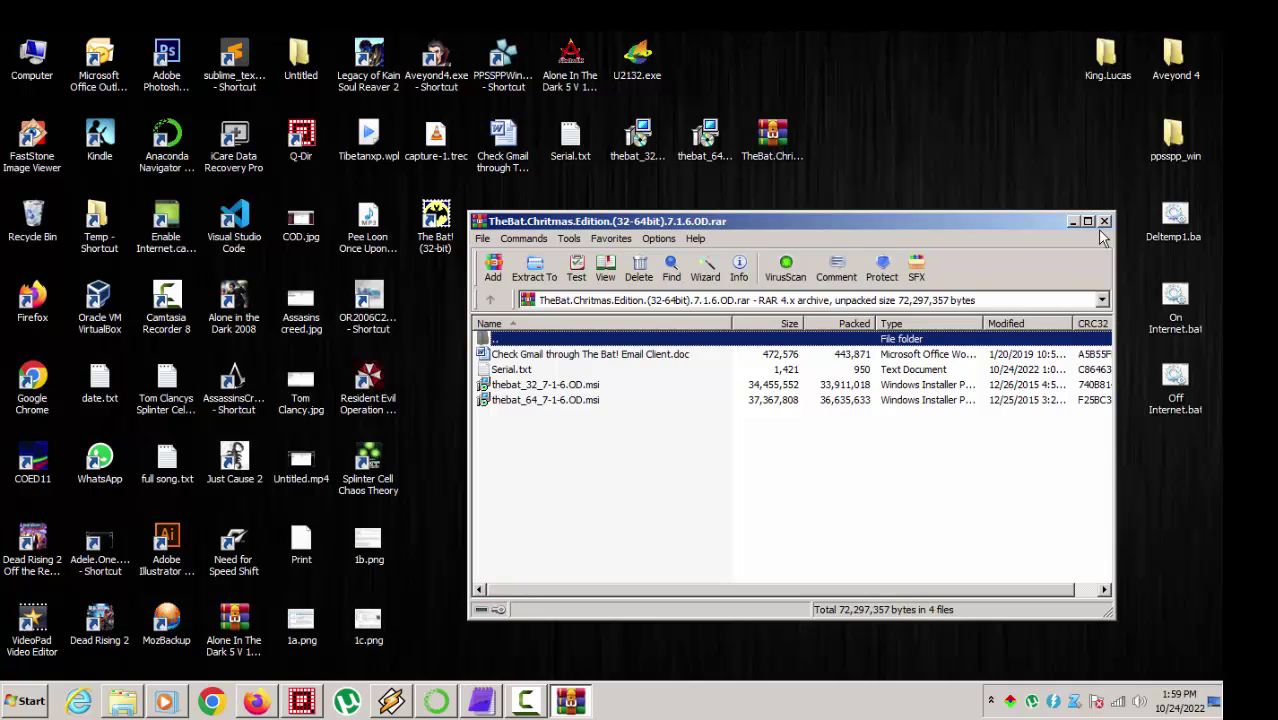
{"action": "left_click", "coordinate": [548, 386]}
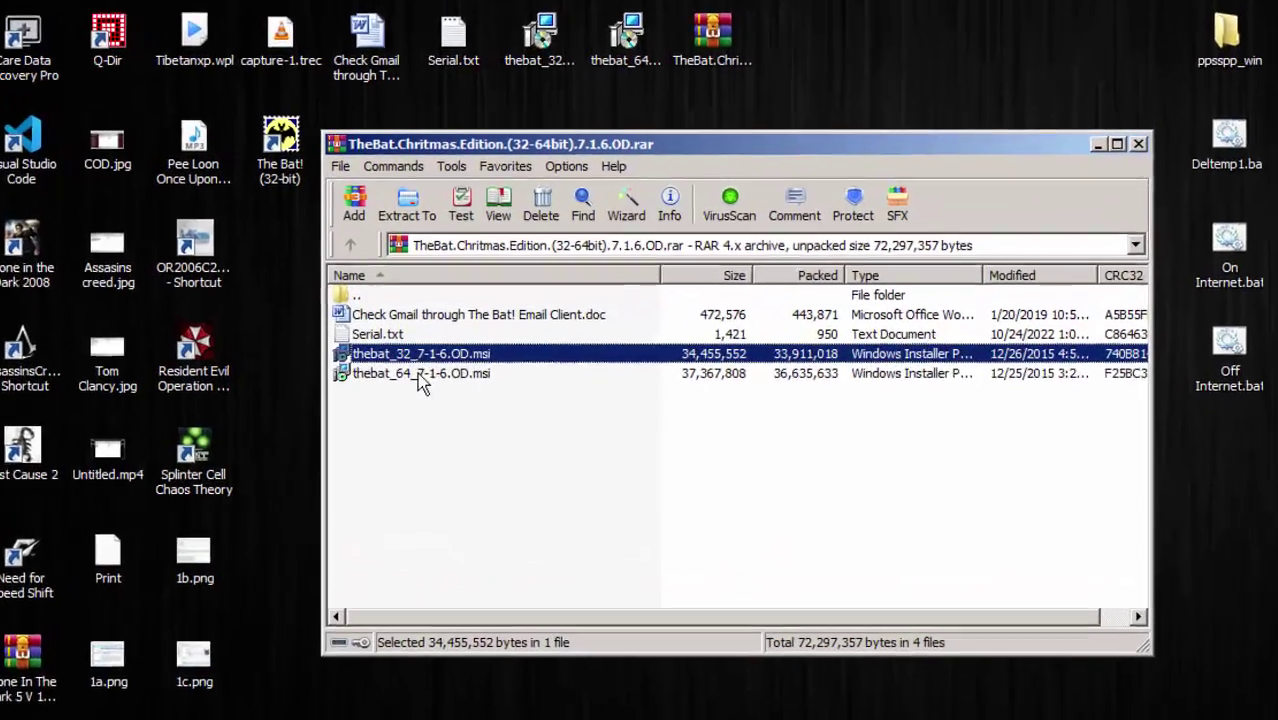
{"action": "left_click", "coordinate": [420, 378]}
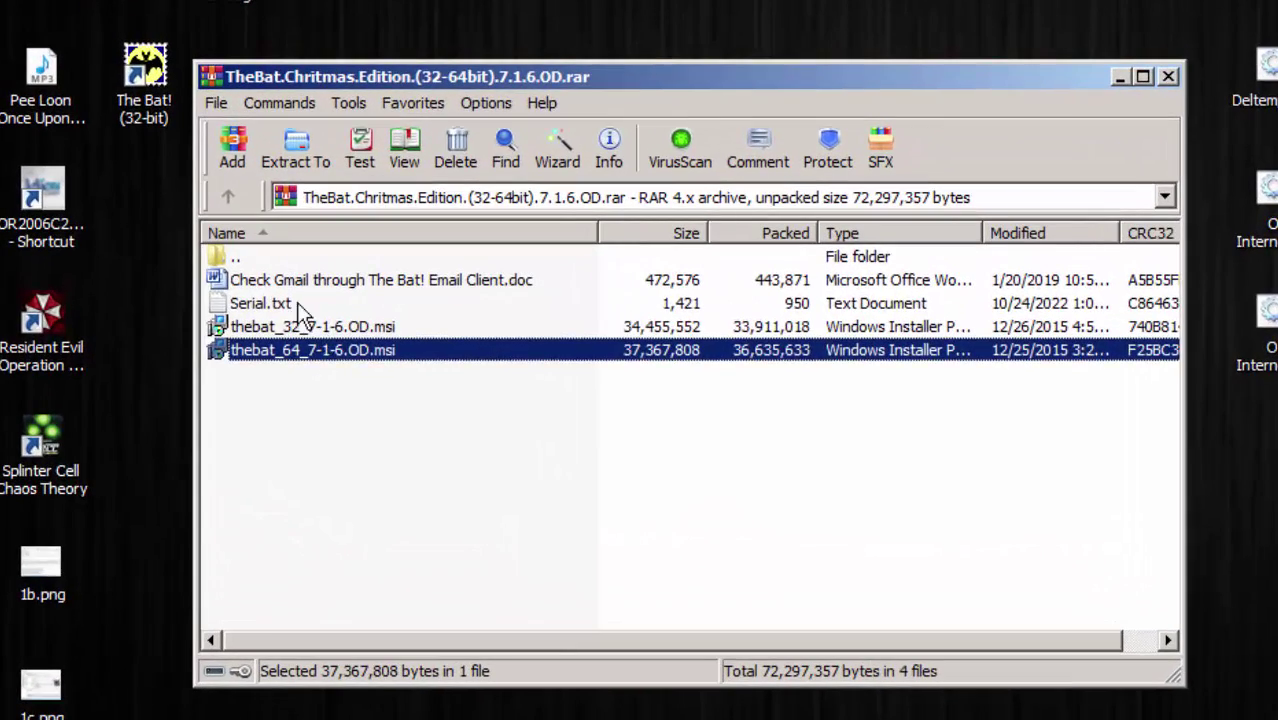
Open Serial.txt from the archive, highlight the line about the key's valid versions, and bring the archive window back to the front.
{"action": "double_click", "coordinate": [406, 336]}
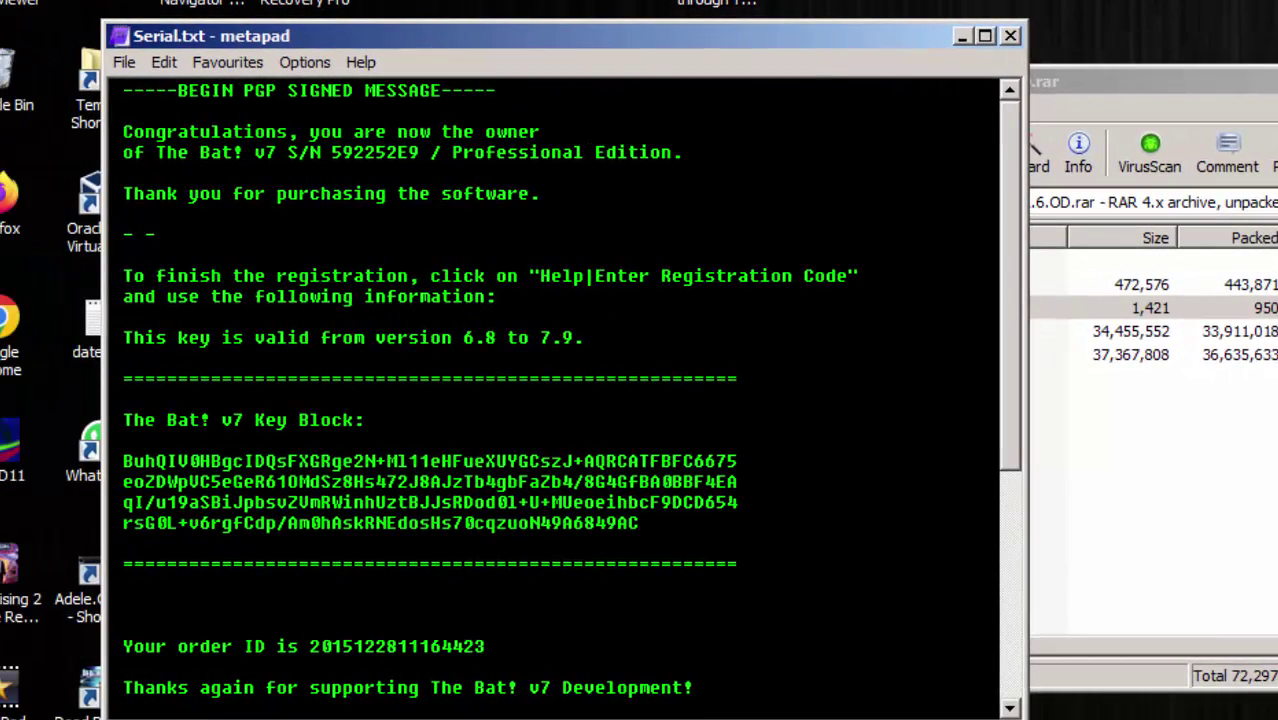
{"action": "left_click", "coordinate": [199, 420]}
{"action": "left_click", "coordinate": [134, 338]}
{"action": "left_click_drag", "start_coordinate": [134, 338], "coordinate": [168, 338]}
{"action": "left_click", "coordinate": [189, 338]}
{"action": "left_click_drag", "start_coordinate": [122, 338], "coordinate": [597, 338]}
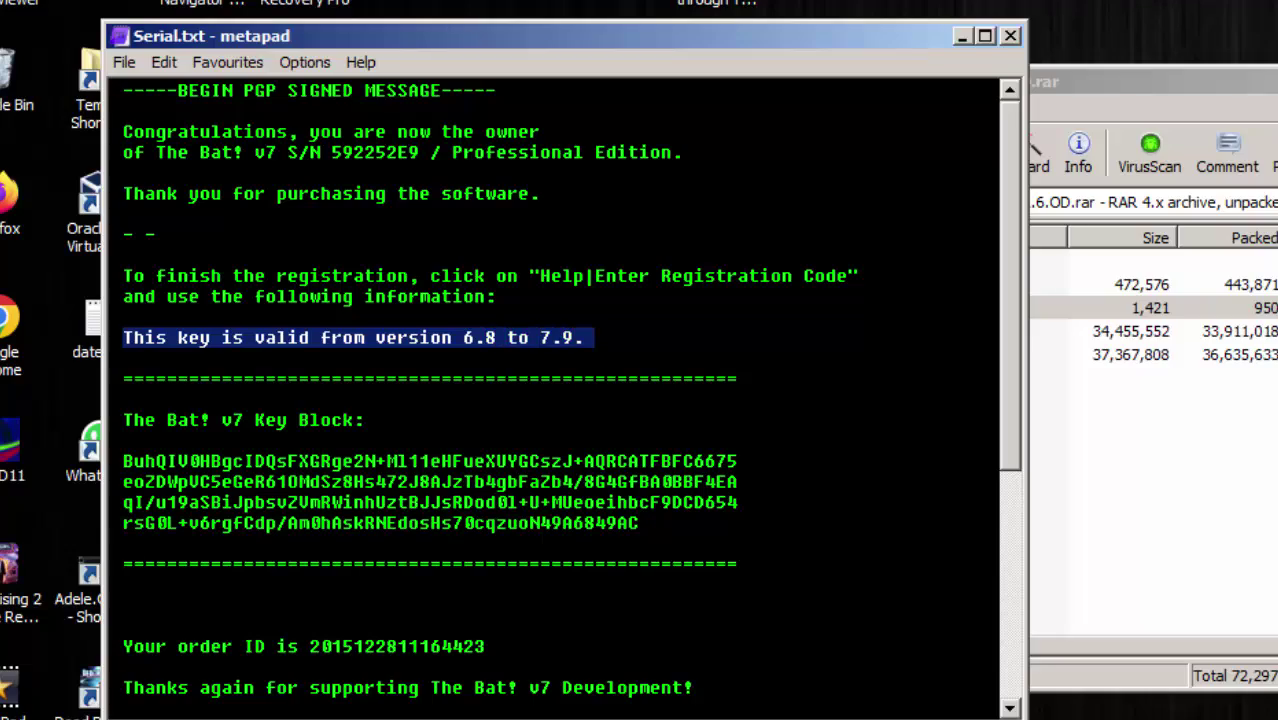
{"action": "left_click", "coordinate": [1160, 462]}
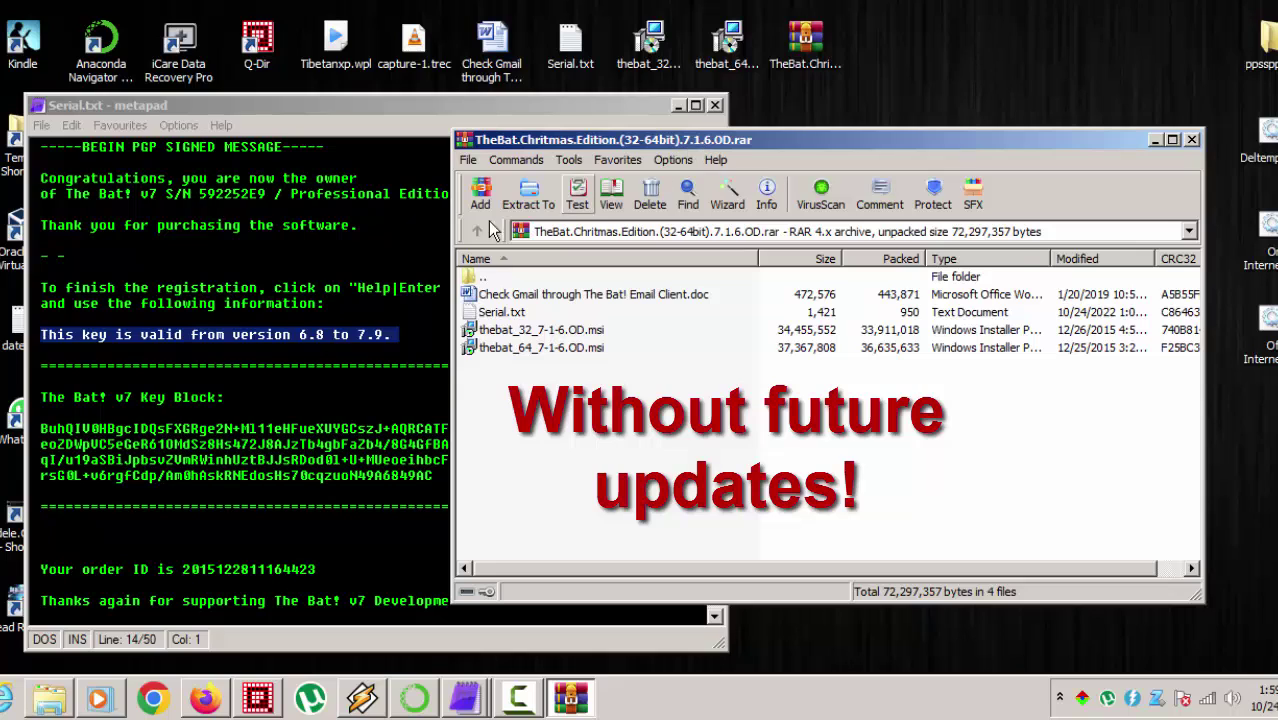
Return to Serial.txt, highlight the whole The Bat! v7 key block section between the separator lines, and close the file.
{"action": "key", "text": "alt+Tab"}
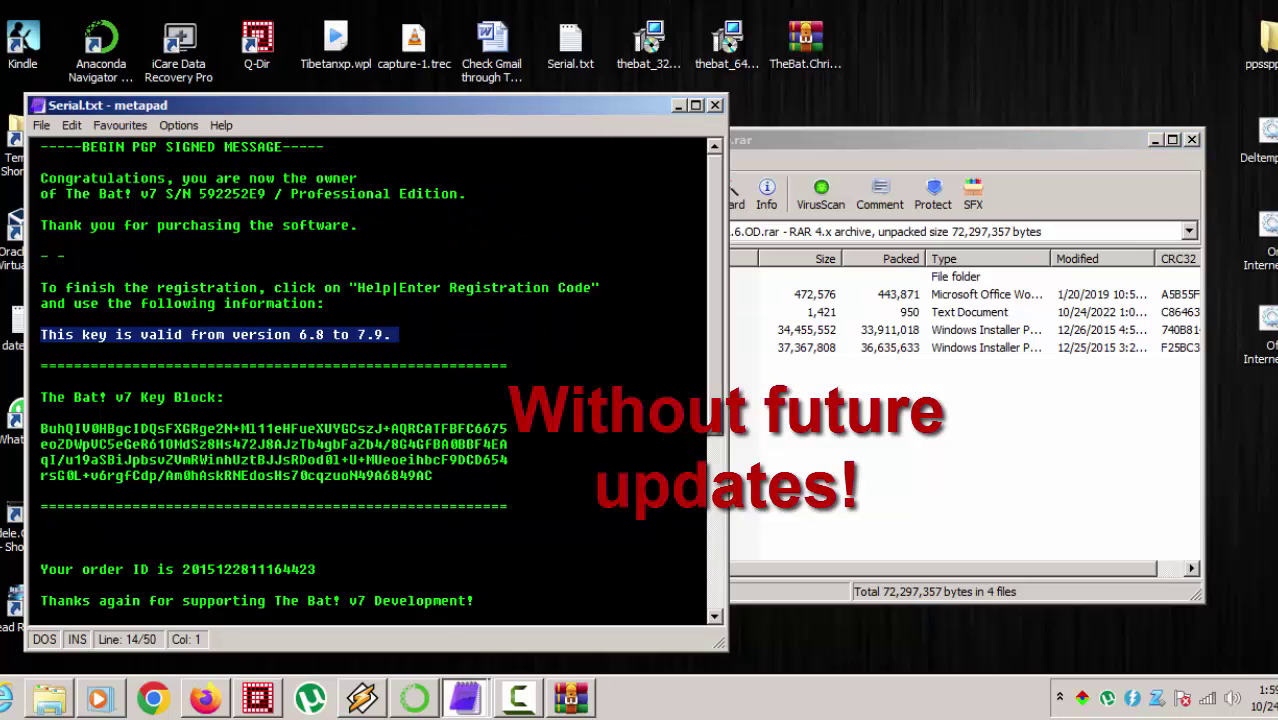
{"action": "left_click", "coordinate": [507, 506]}
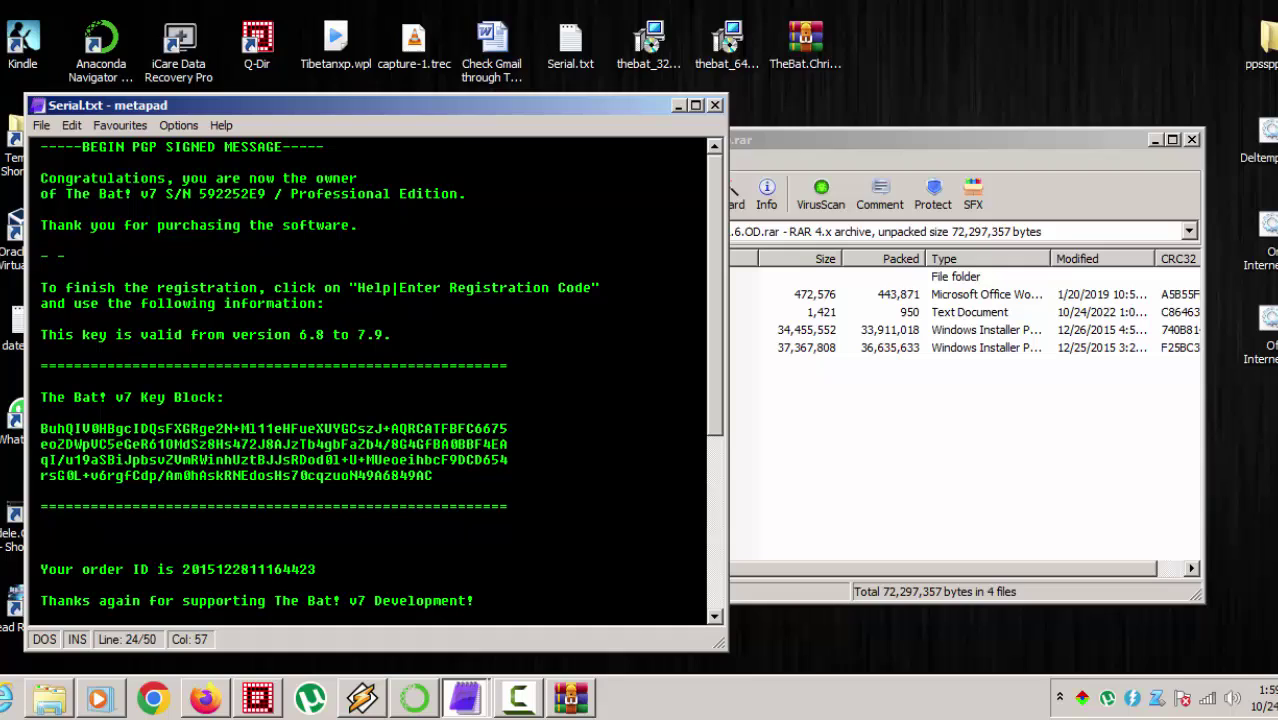
{"action": "left_click_drag", "start_coordinate": [473, 506], "coordinate": [40, 365]}
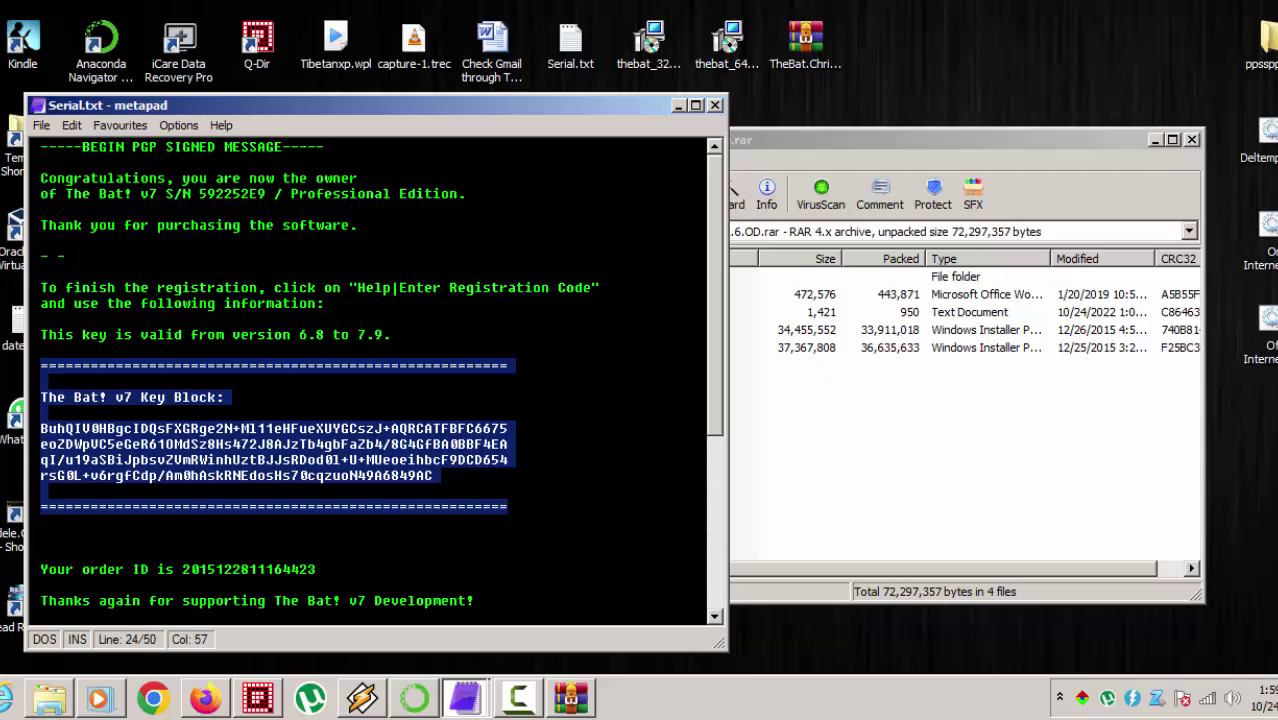
{"action": "left_click", "coordinate": [712, 106]}
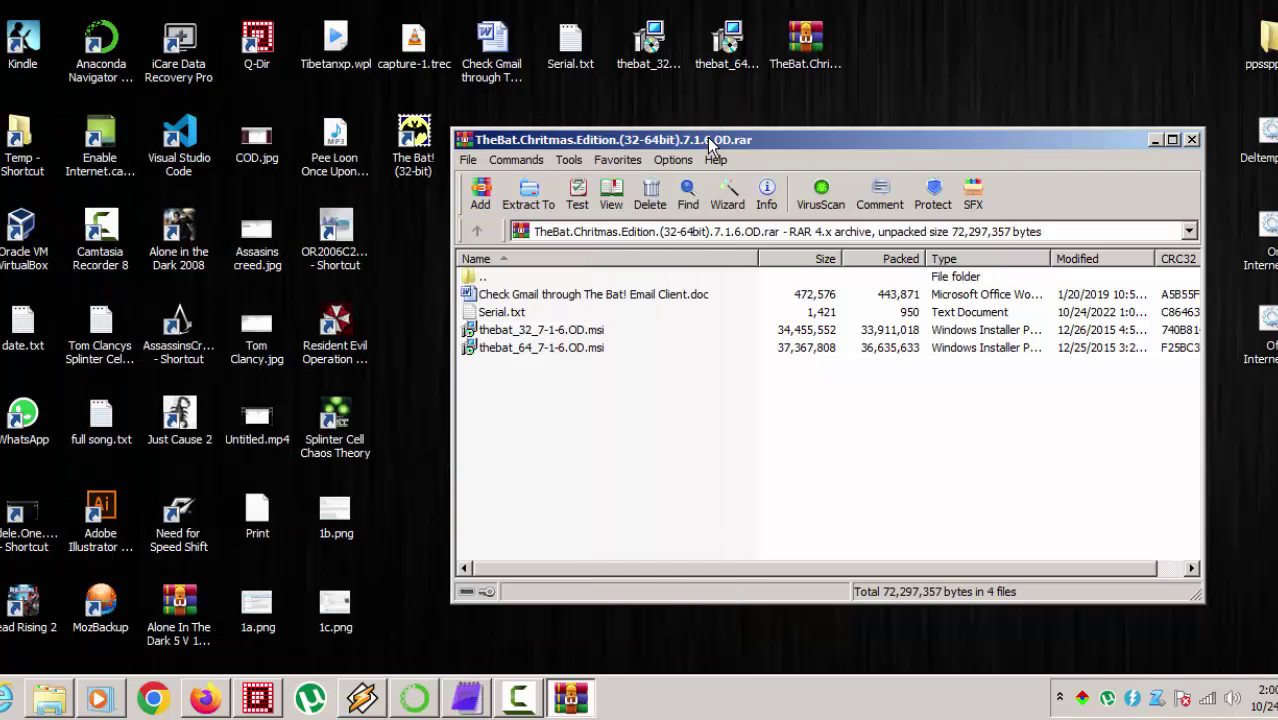
Reposition the archive window beside The Bat! shortcut and select the 32-bit installer thebat_32_7-1-6.OD.msi in it.
{"action": "left_click_drag", "start_coordinate": [707, 140], "coordinate": [622, 183]}
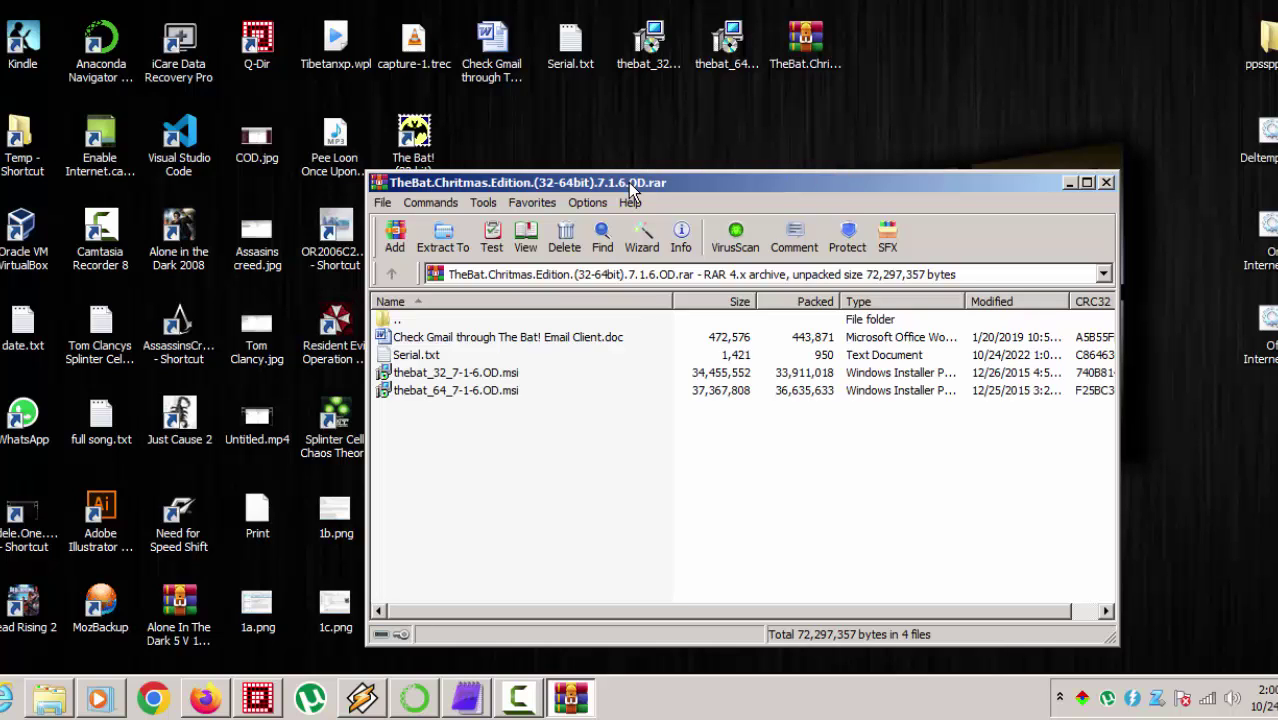
{"action": "left_click_drag", "start_coordinate": [628, 181], "coordinate": [698, 150]}
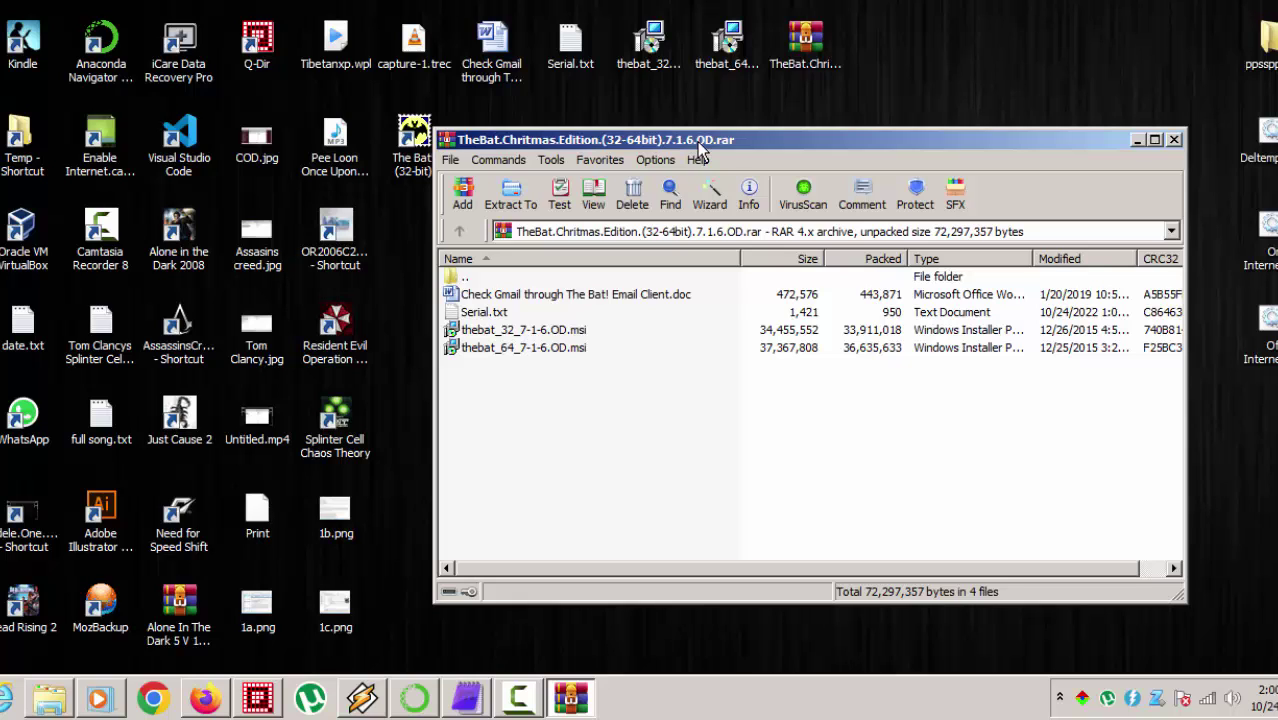
{"action": "left_click", "coordinate": [522, 332]}
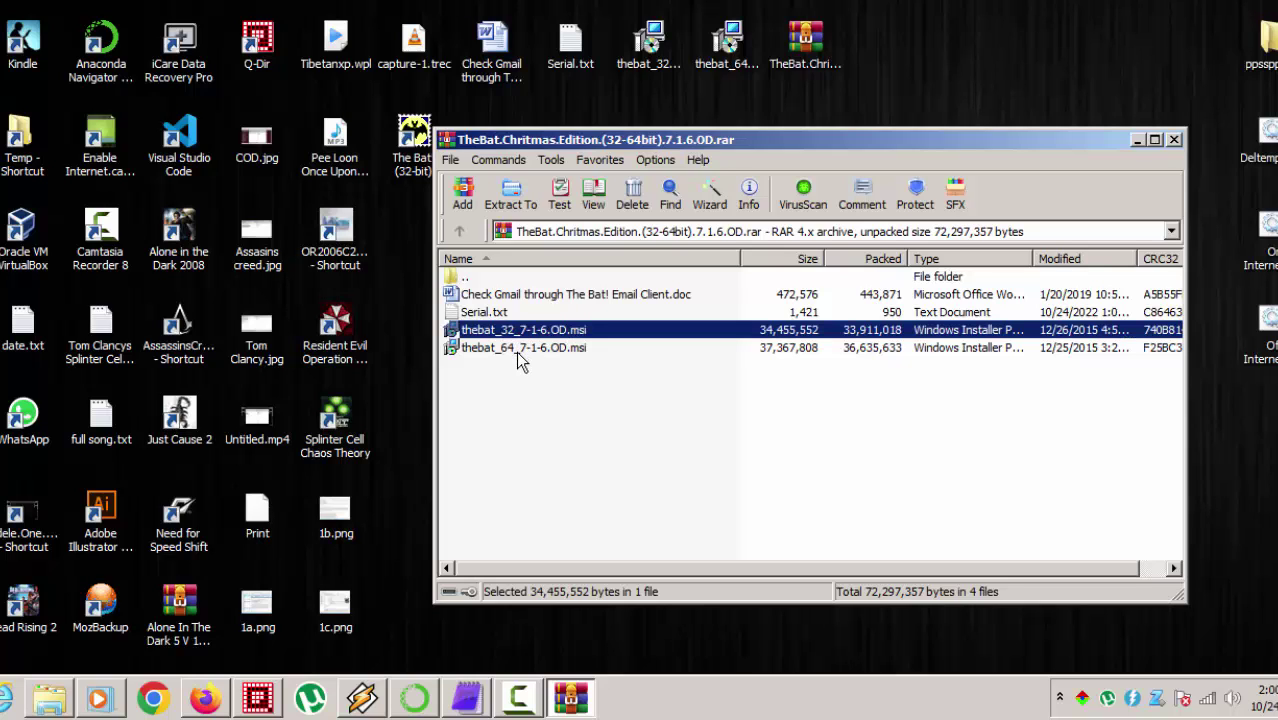
Close the archive window and move TheBat.Chritmas.Edition.(32-64bit).7.1.6.OD.rar to an empty area of the desktop below the icon rows.
{"action": "left_click", "coordinate": [1174, 139]}
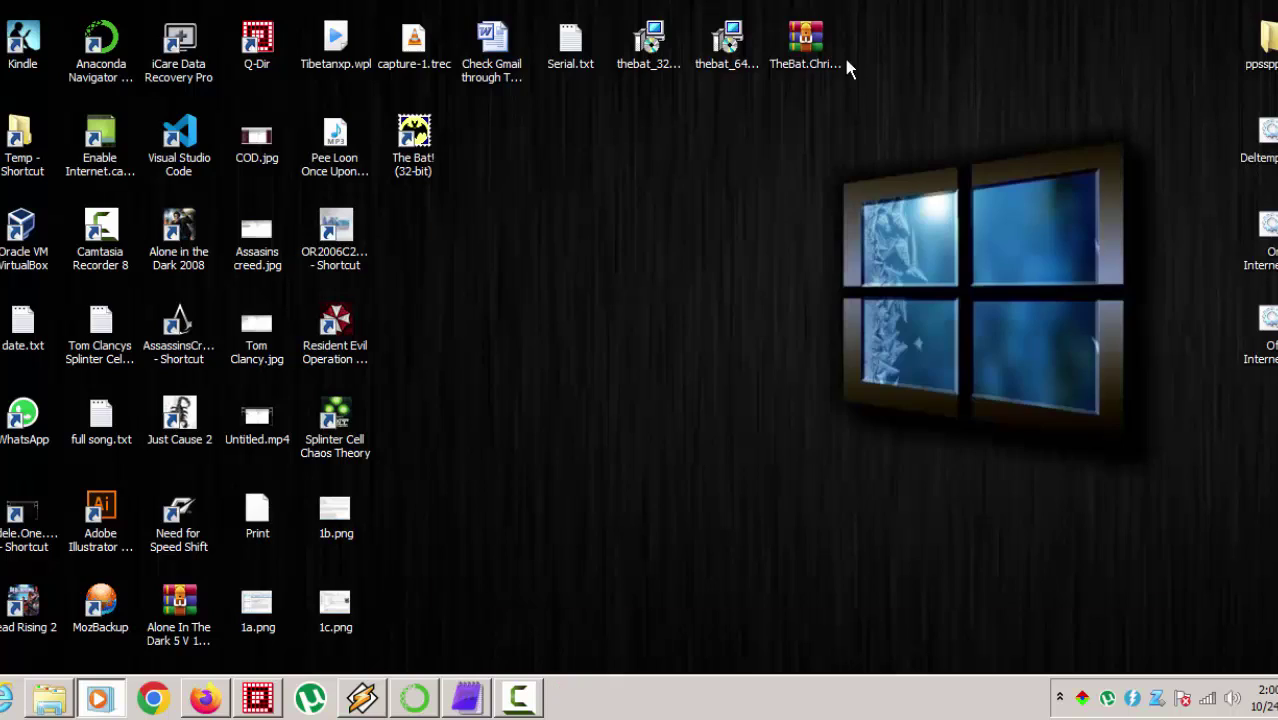
{"action": "left_click_drag", "start_coordinate": [632, 228], "coordinate": [575, 245]}
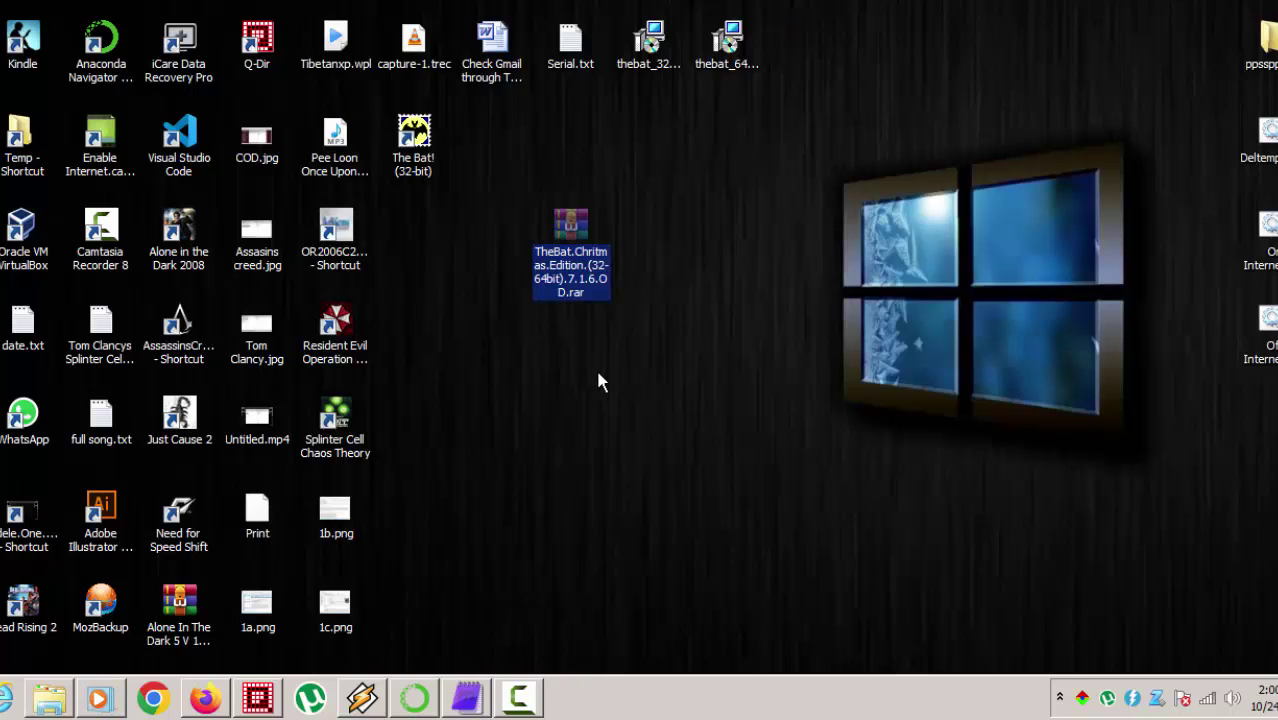